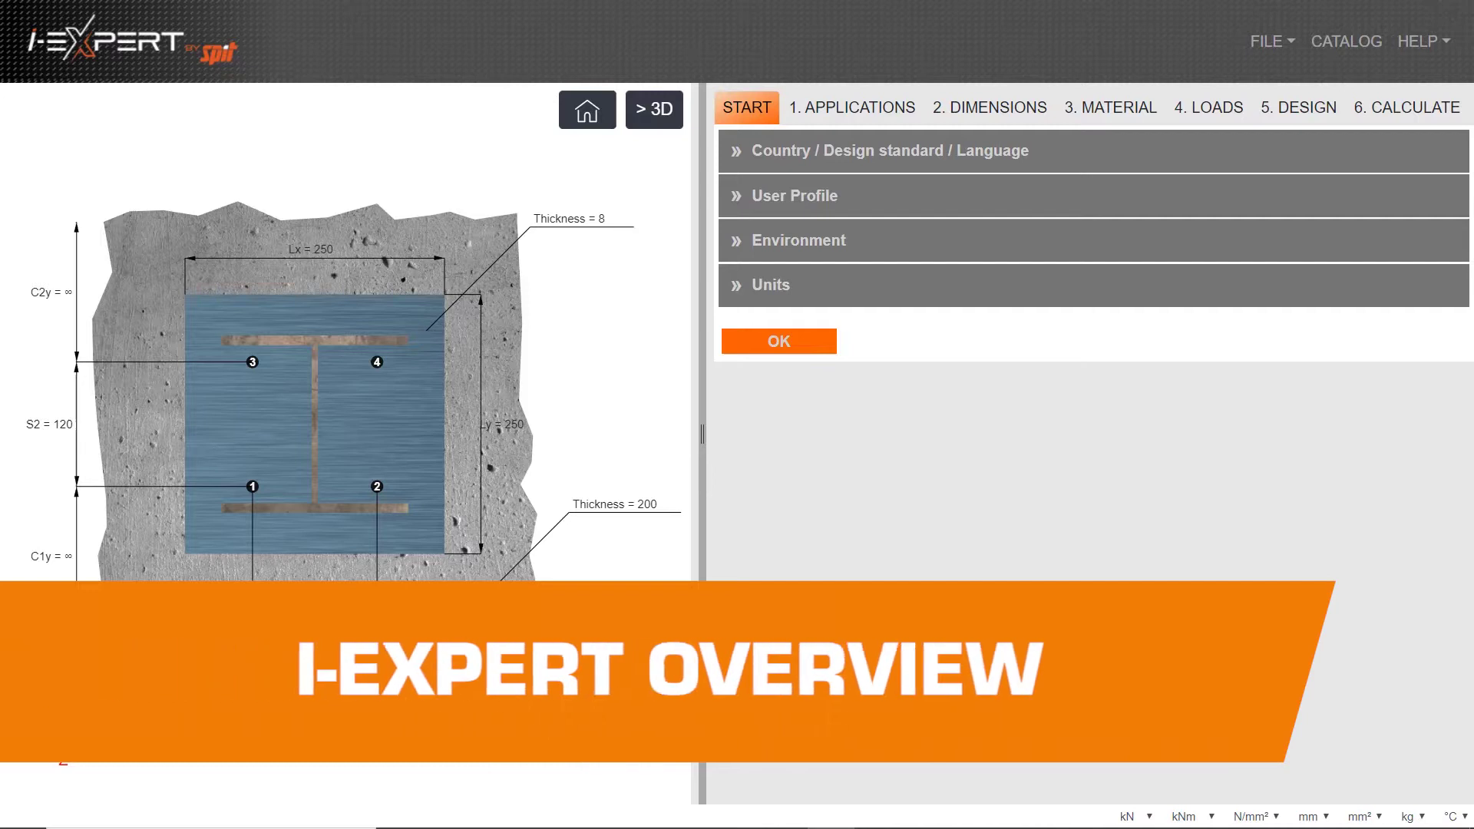
- Display the base-plate anchor model in 3D and orbit it to view from above
click(654, 108)
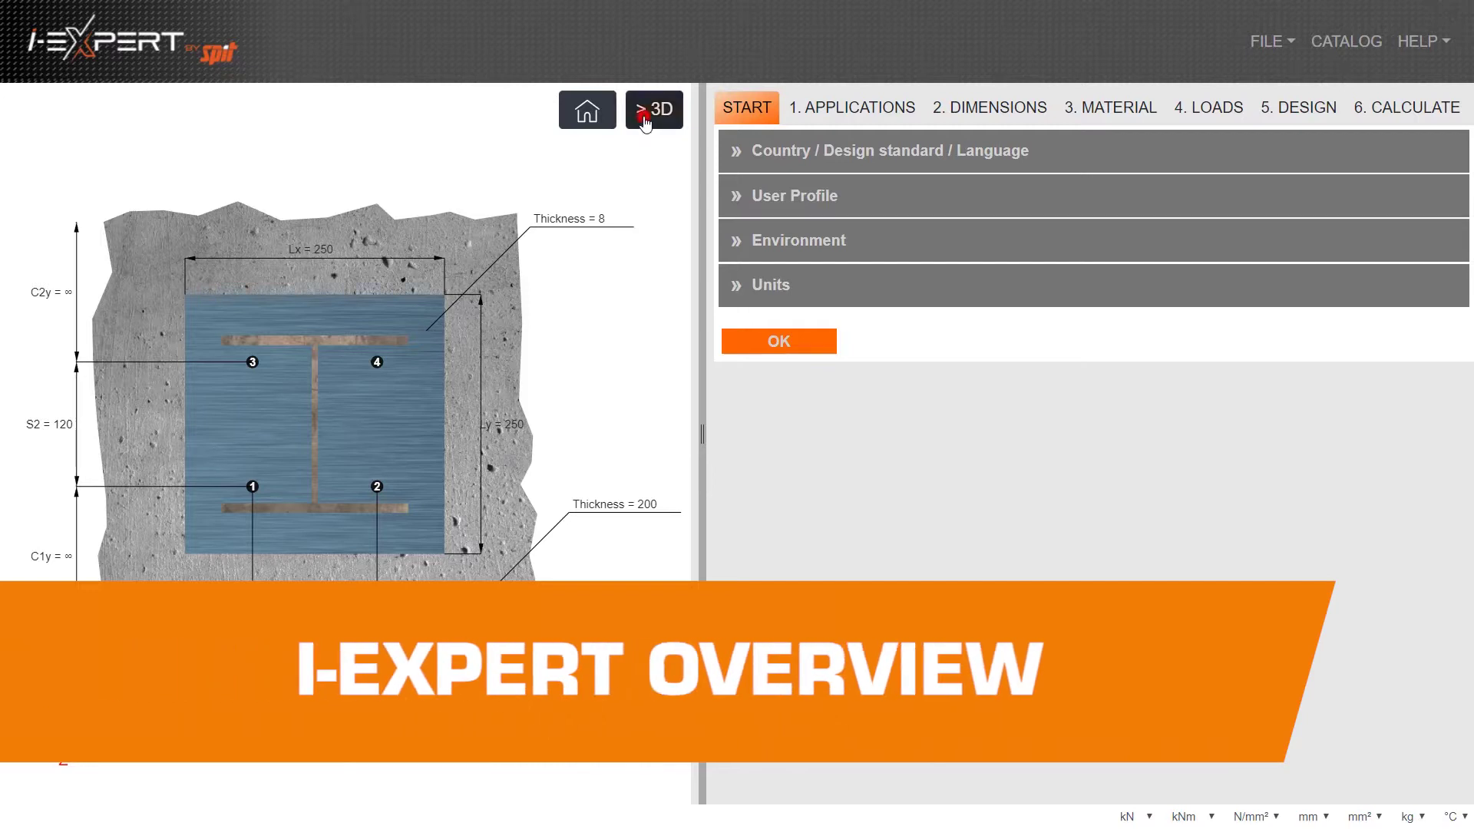
drag(588, 212, 393, 318)
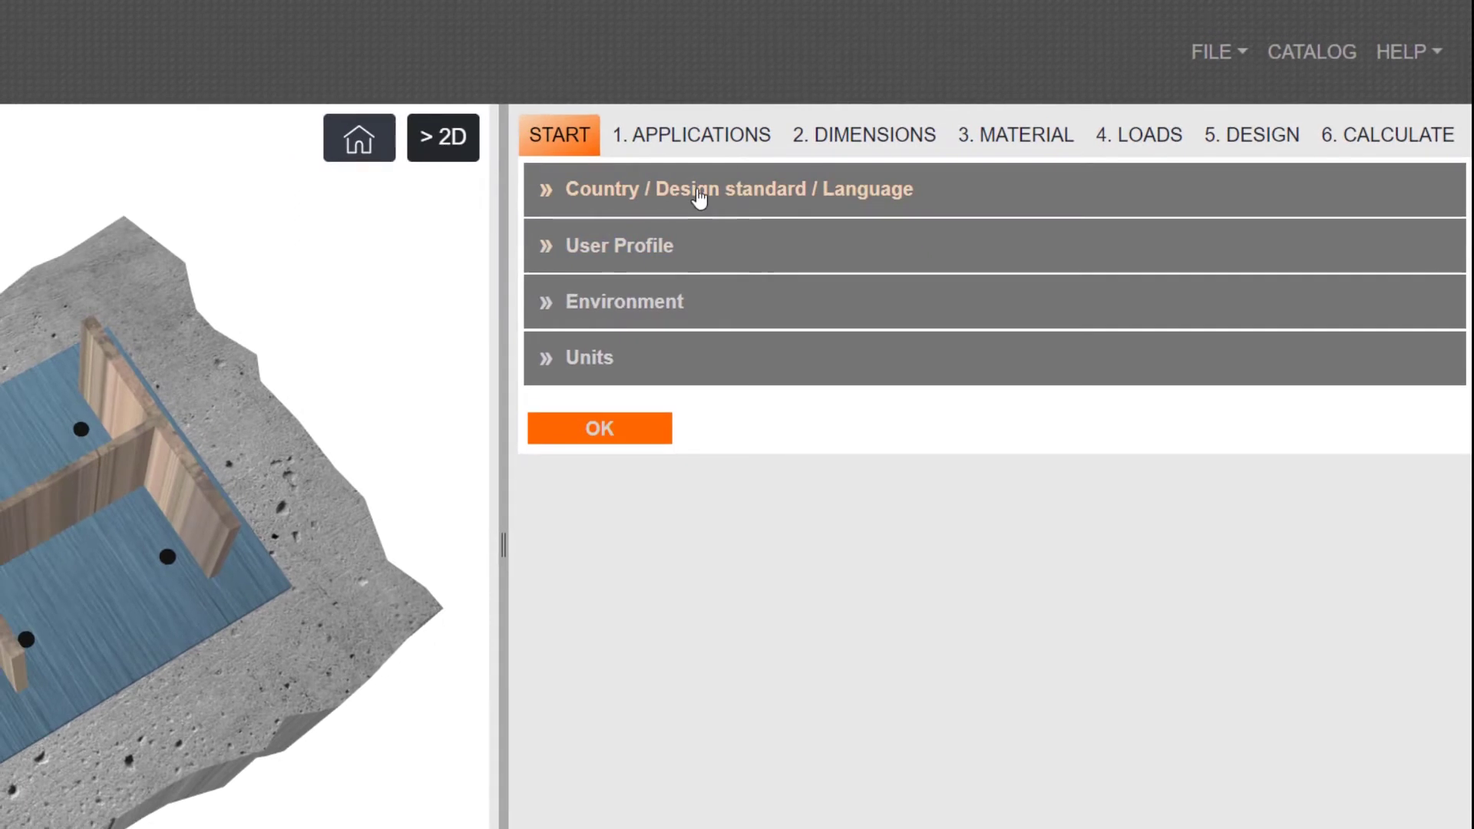
- Keep United Kingdom as the country, review the user profile, and confirm the start settings
click(698, 196)
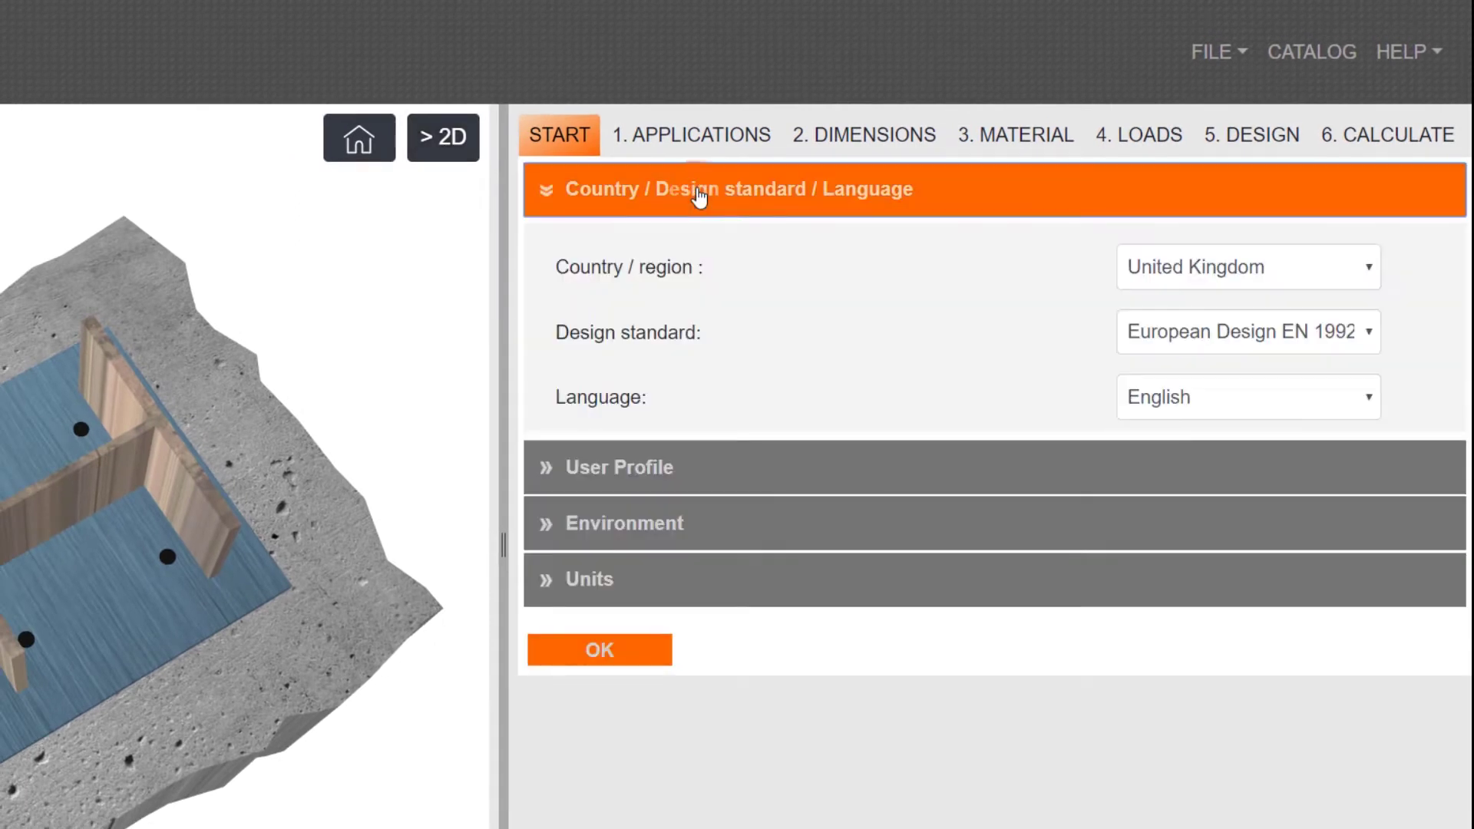
click(1232, 265)
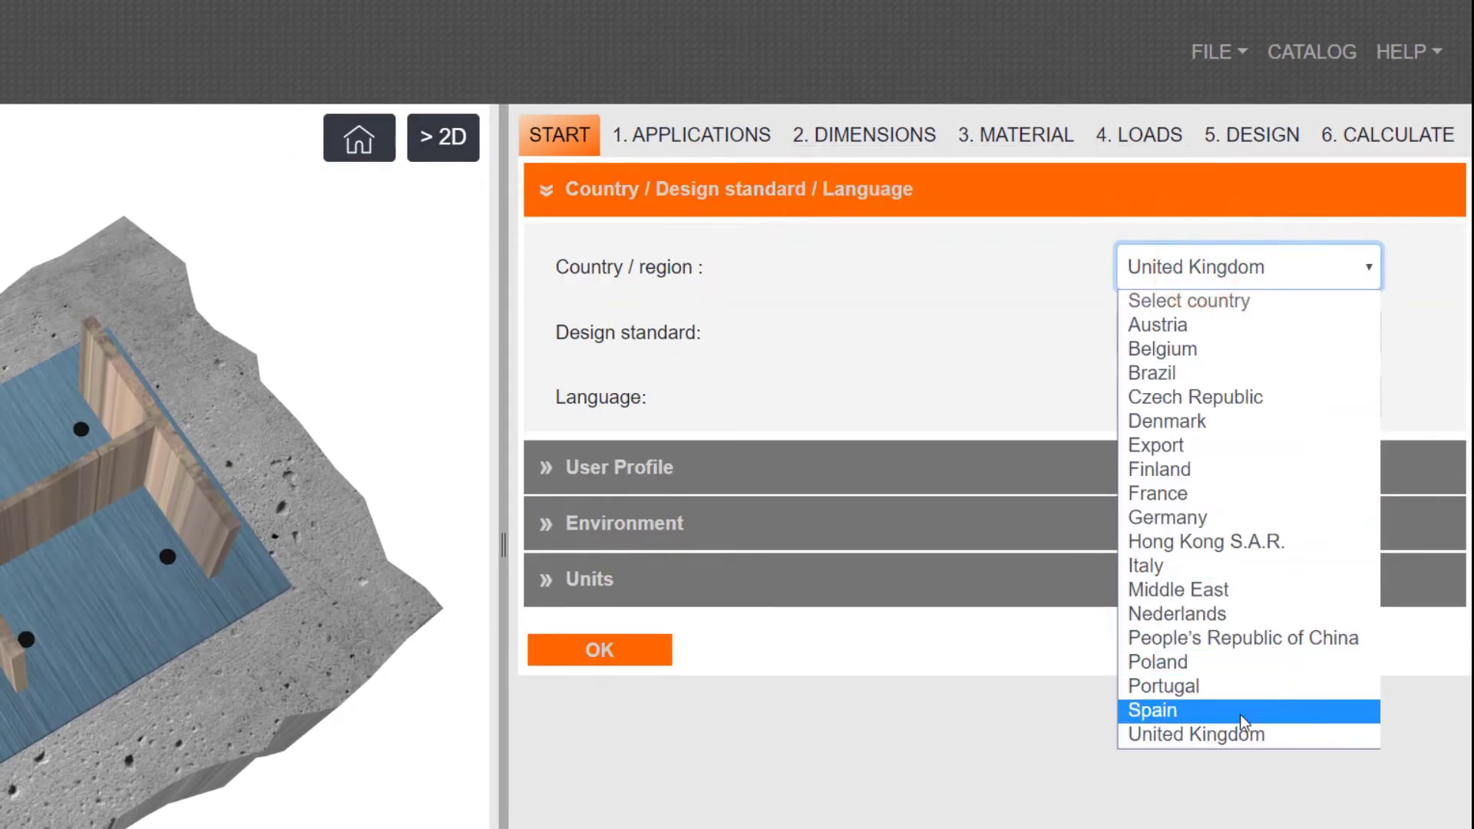
click(1243, 737)
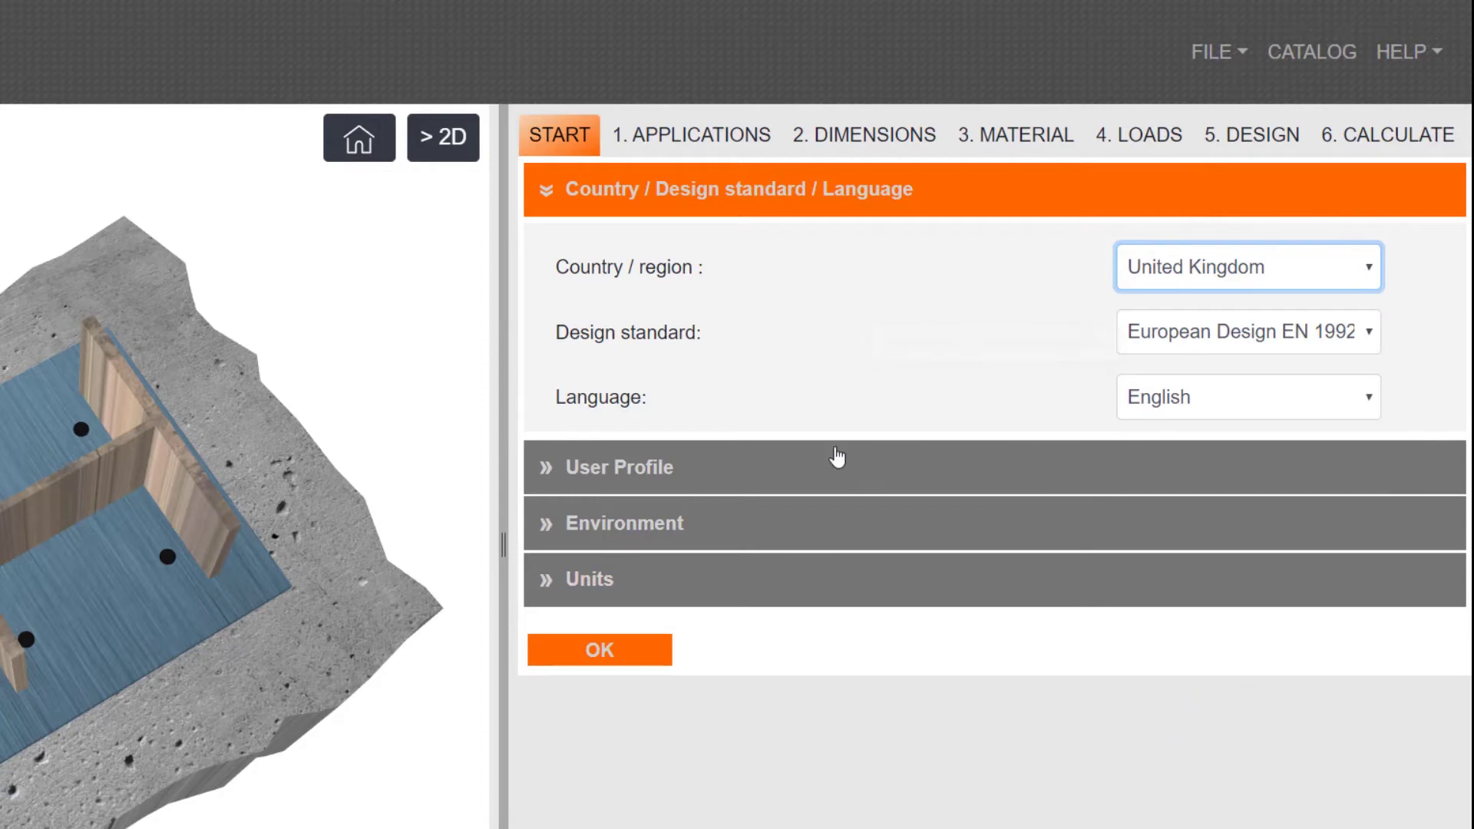
click(654, 469)
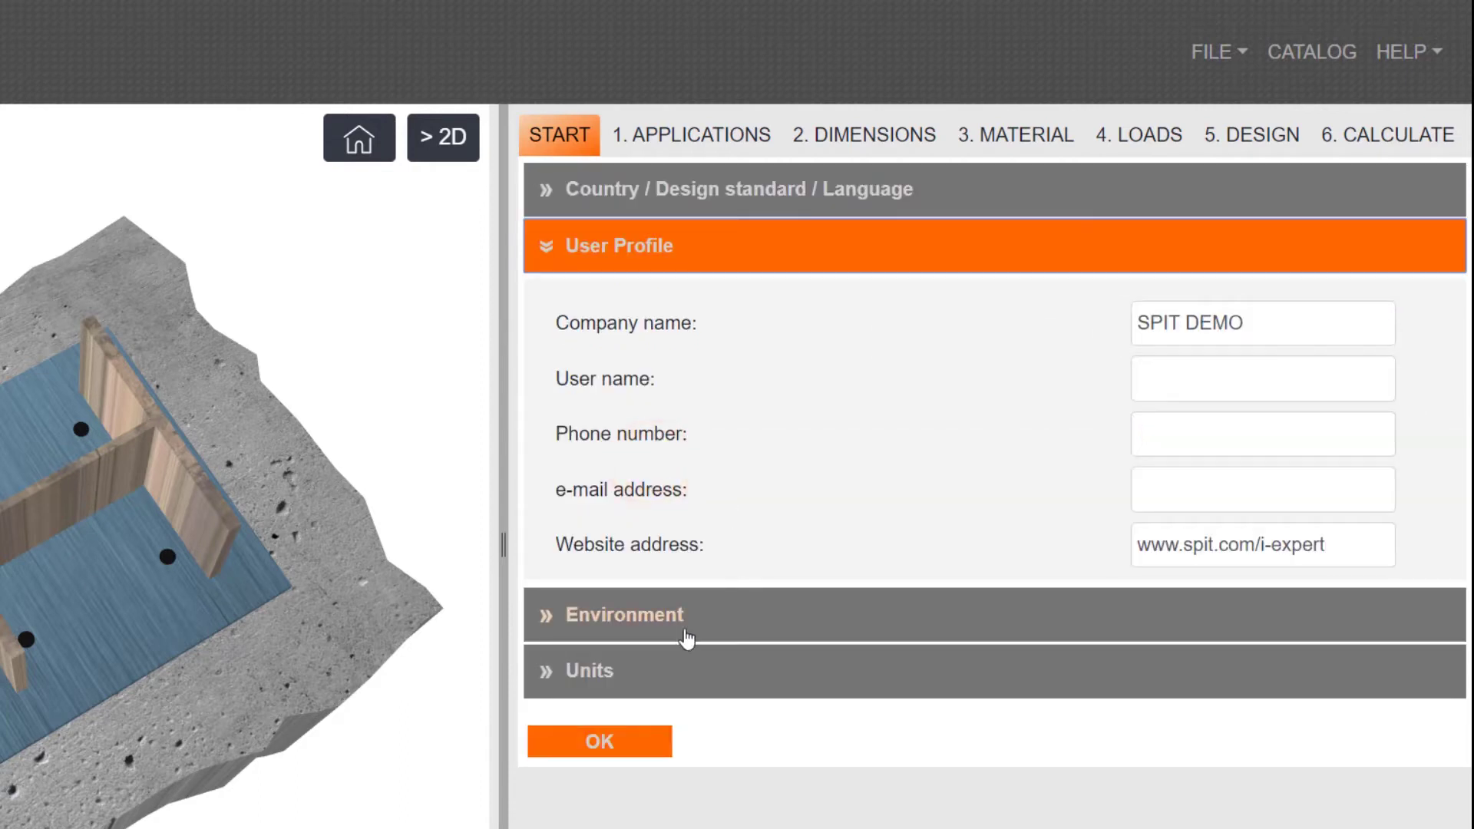
click(639, 743)
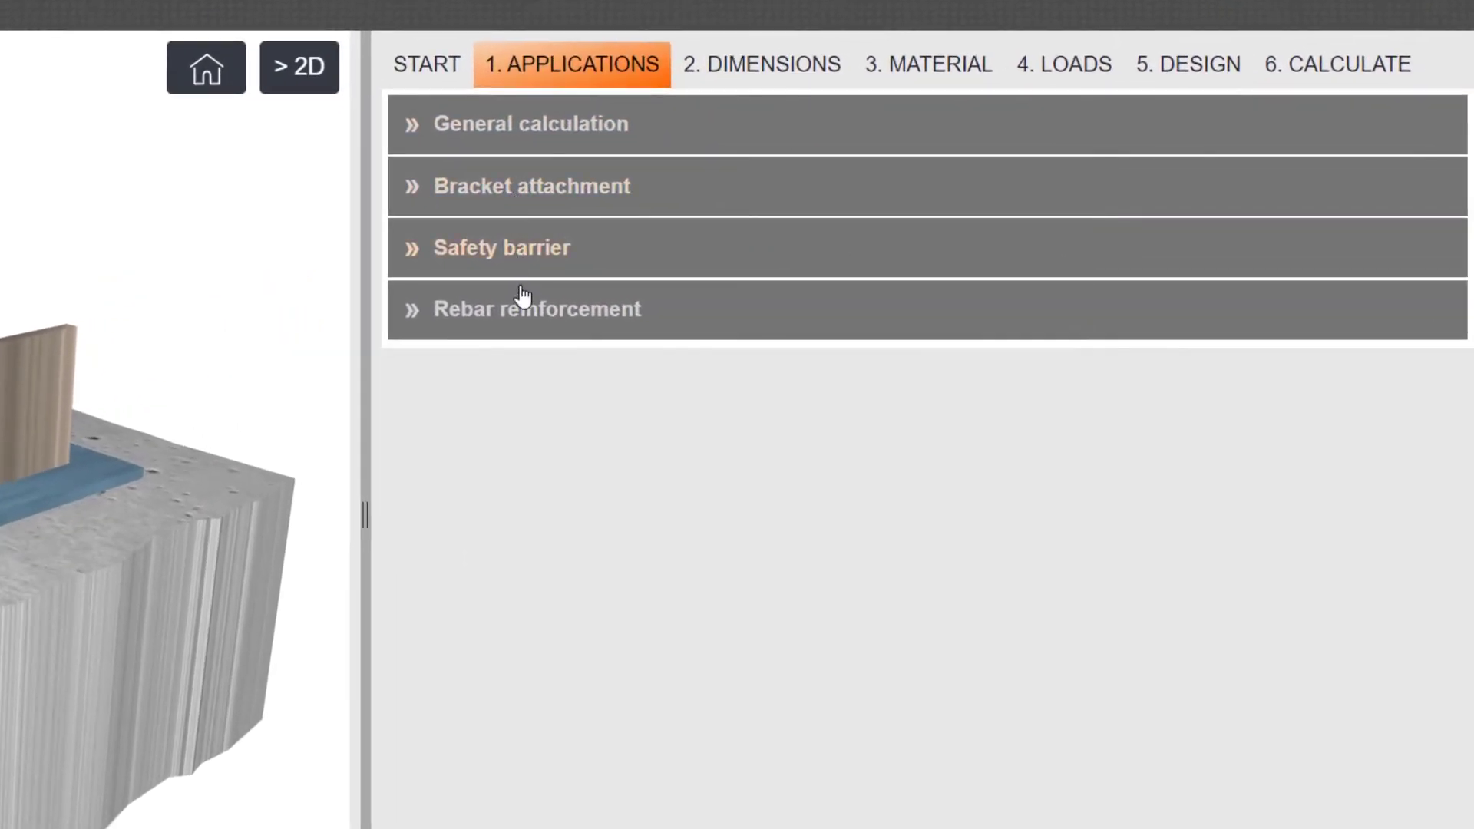
- In the General calculation 2D plan, set plate width Lx and height Ly to 300
click(542, 139)
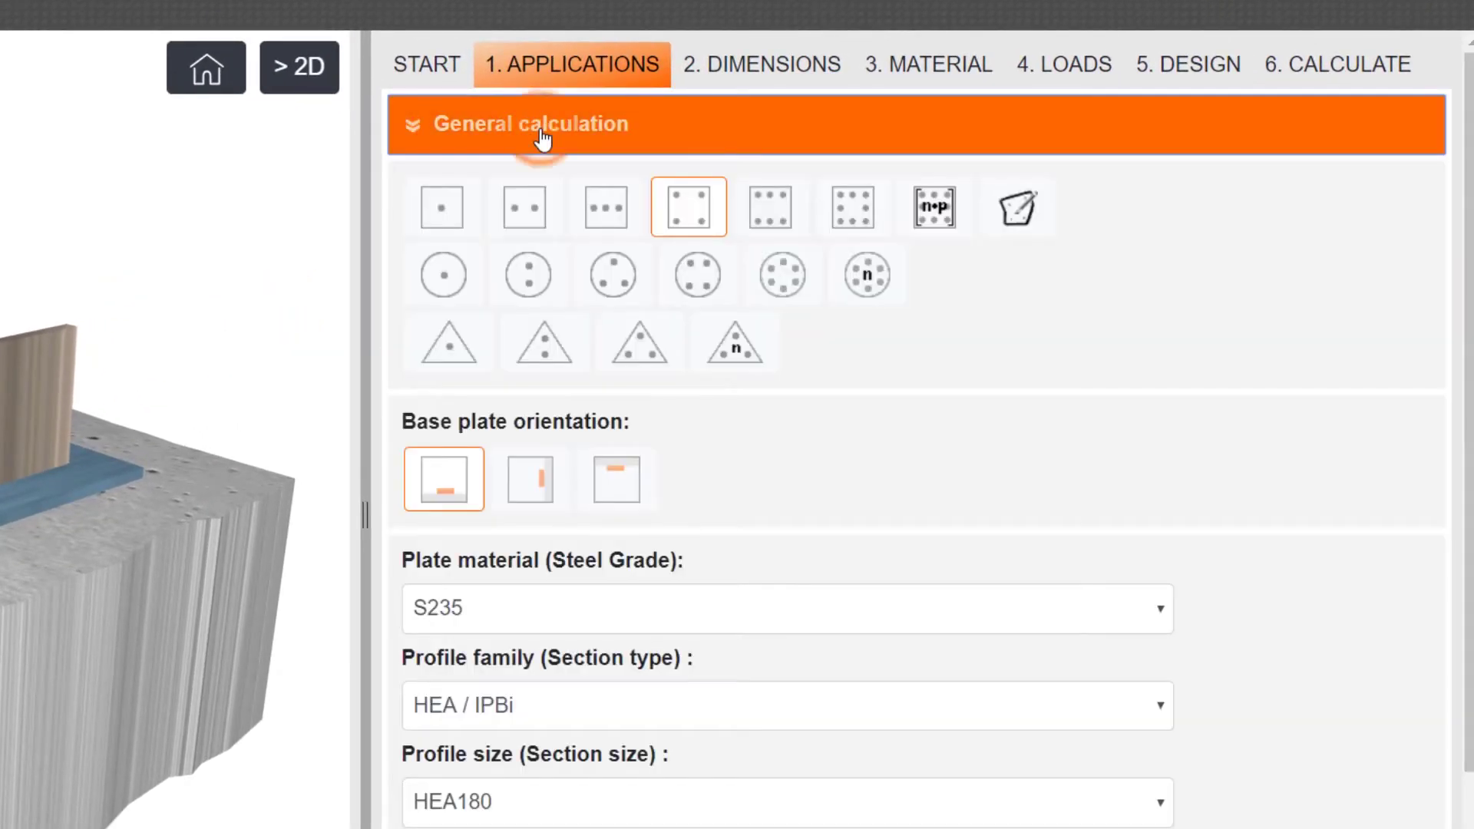
click(299, 67)
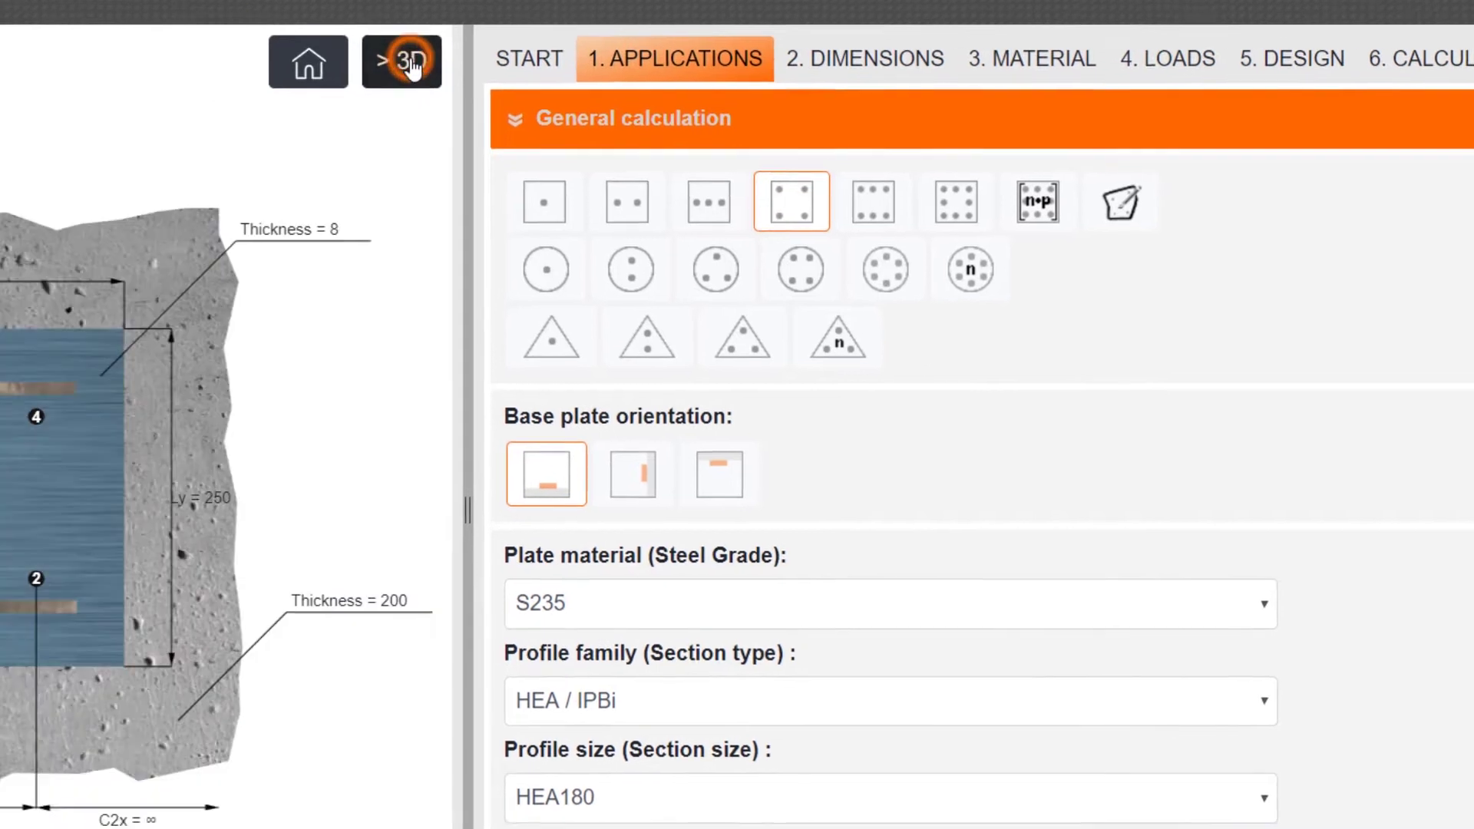
click(419, 246)
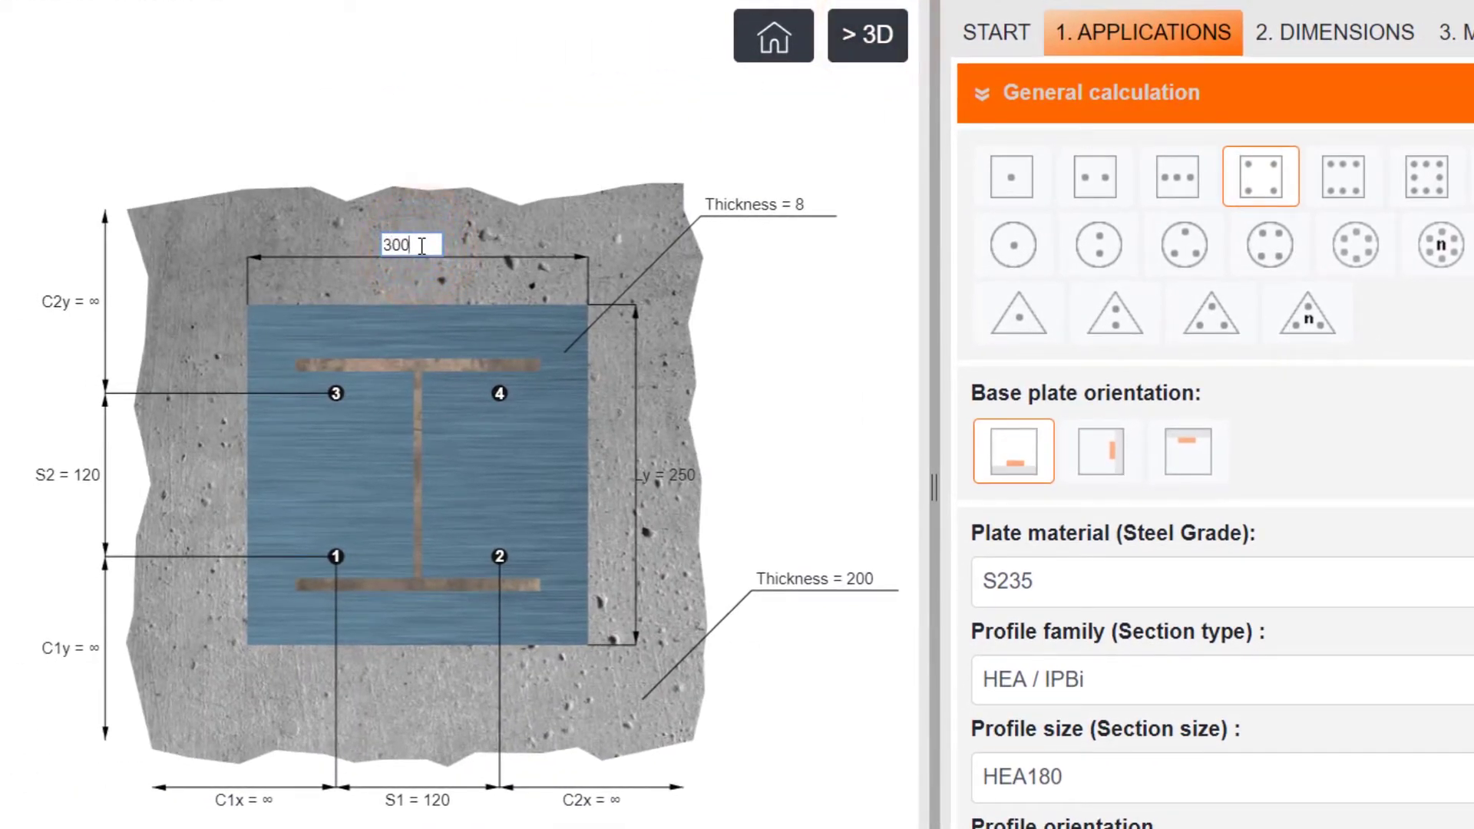
key(Return)
double_click(722, 478)
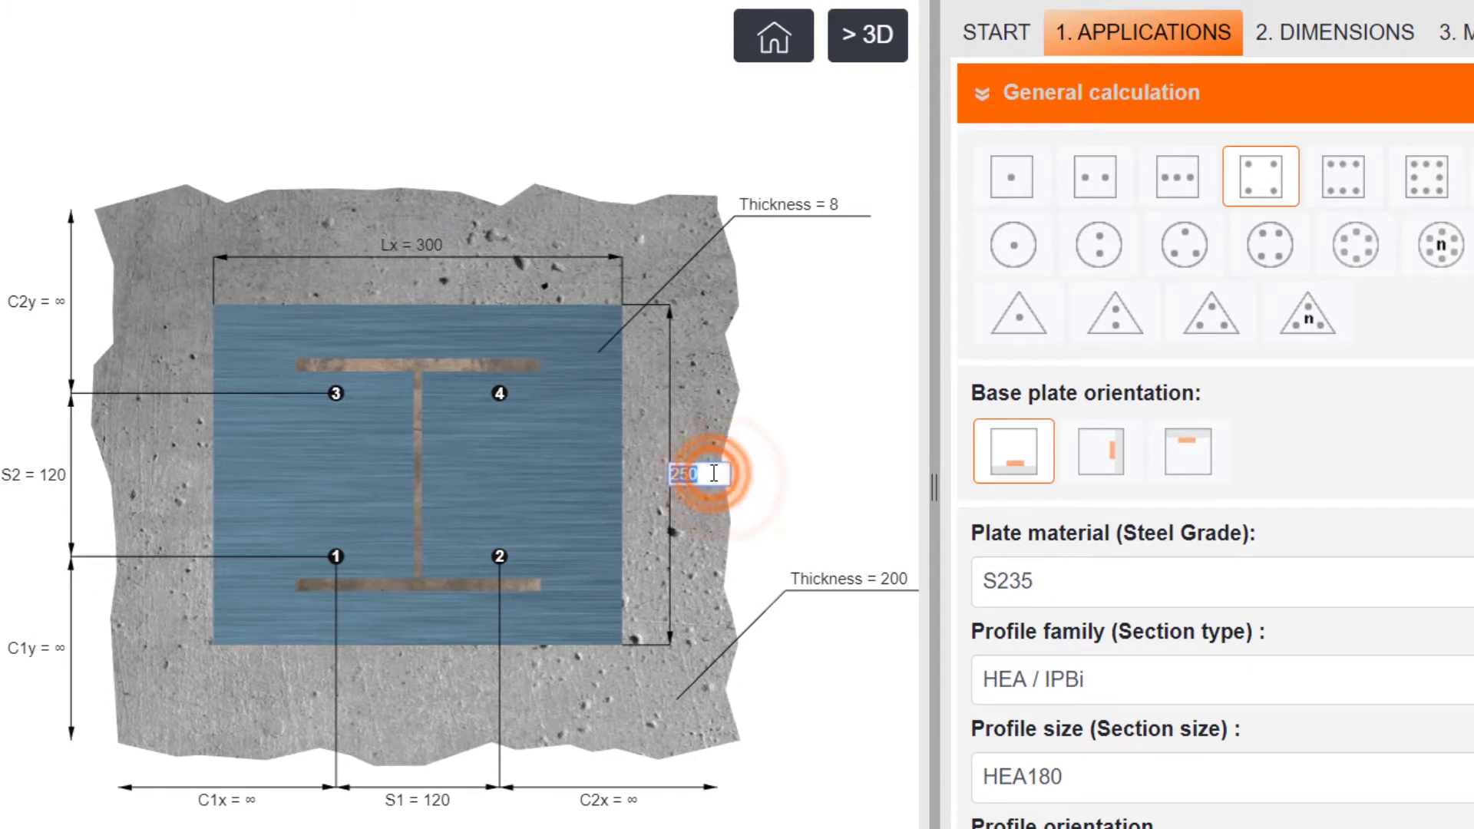
key(Return)
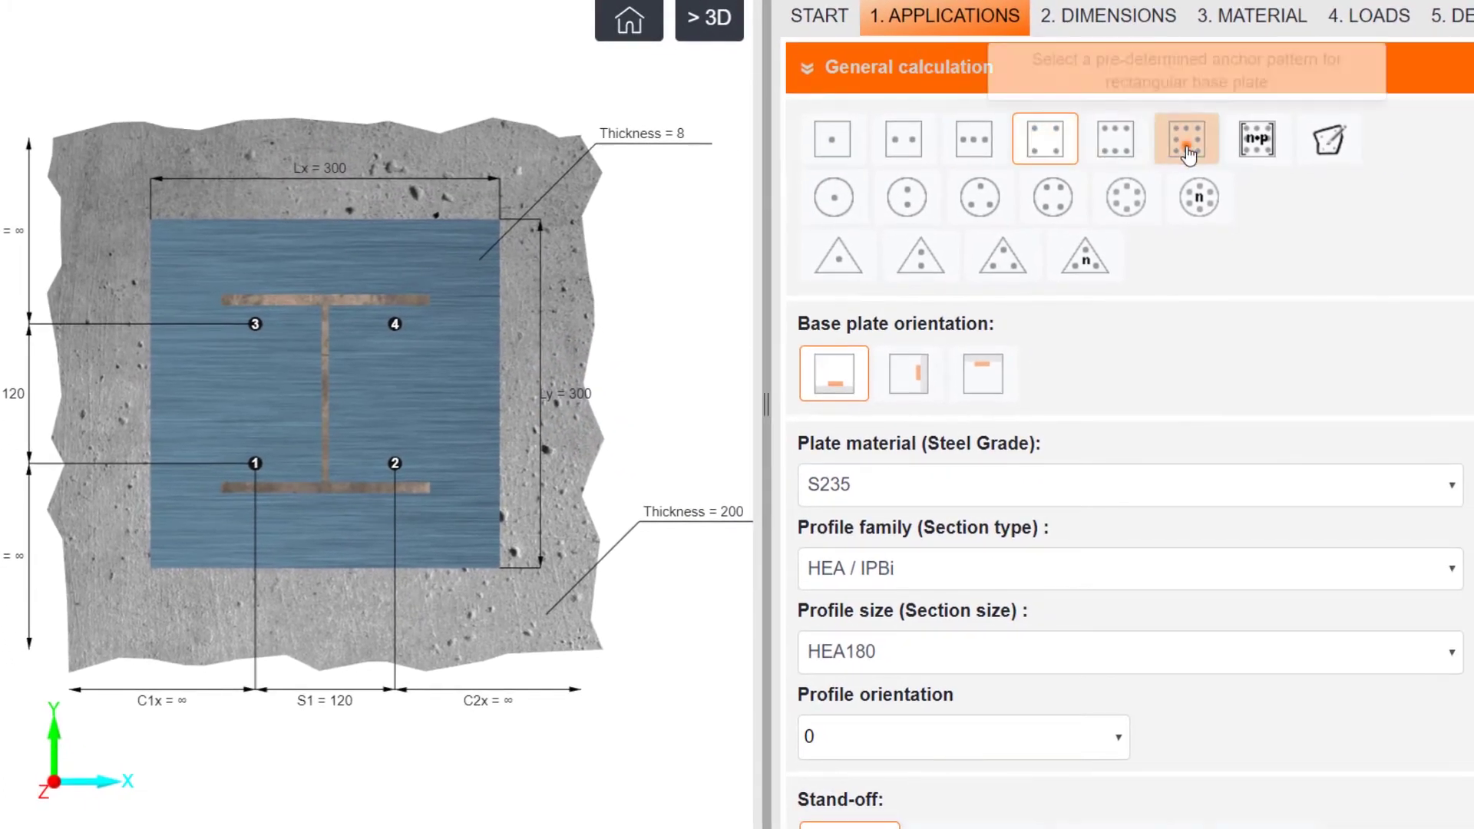
- Choose the eight-anchor perimeter pattern and check it in 3D with the first orientation
click(1187, 154)
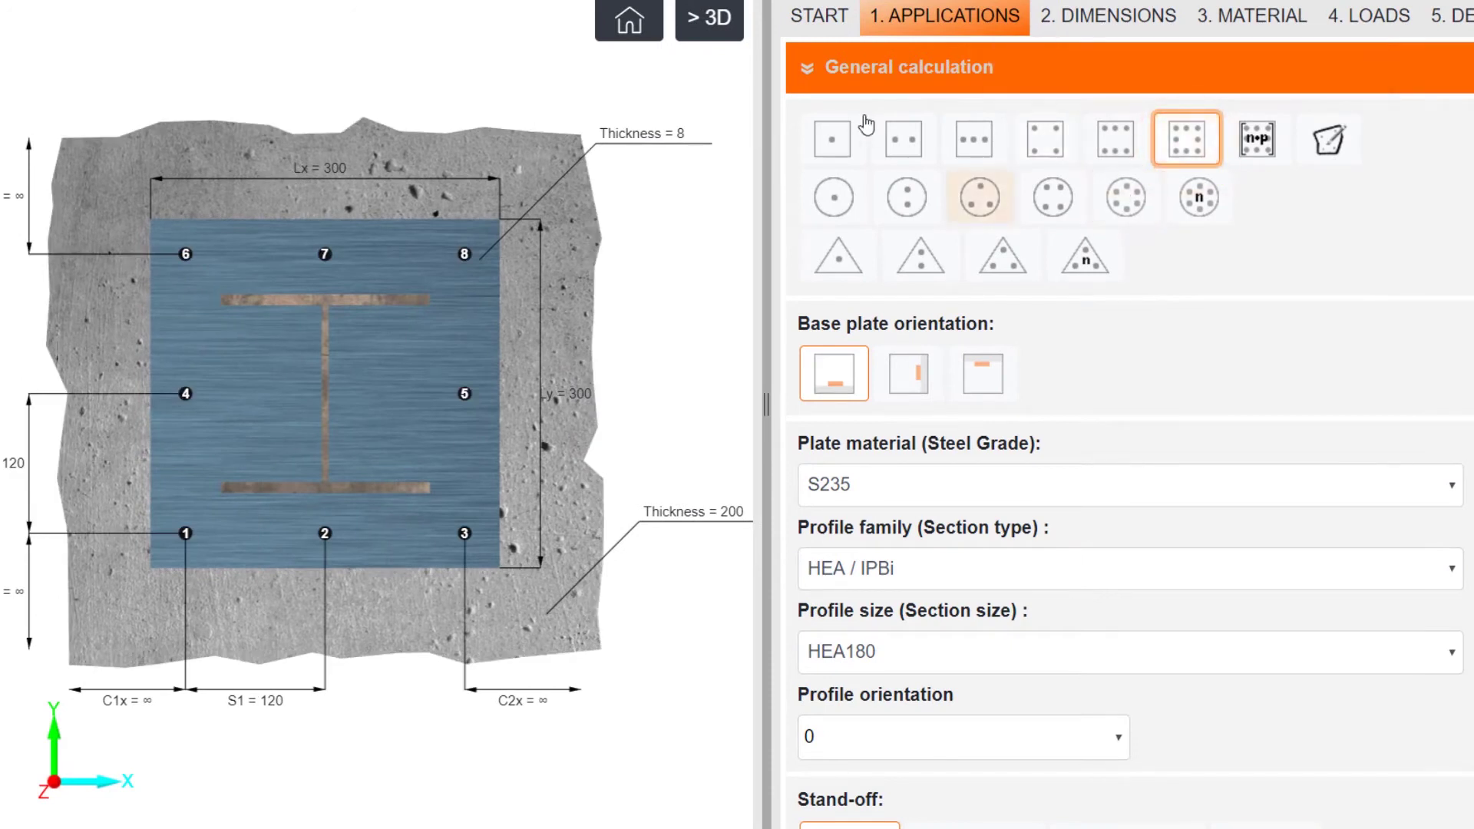
click(714, 29)
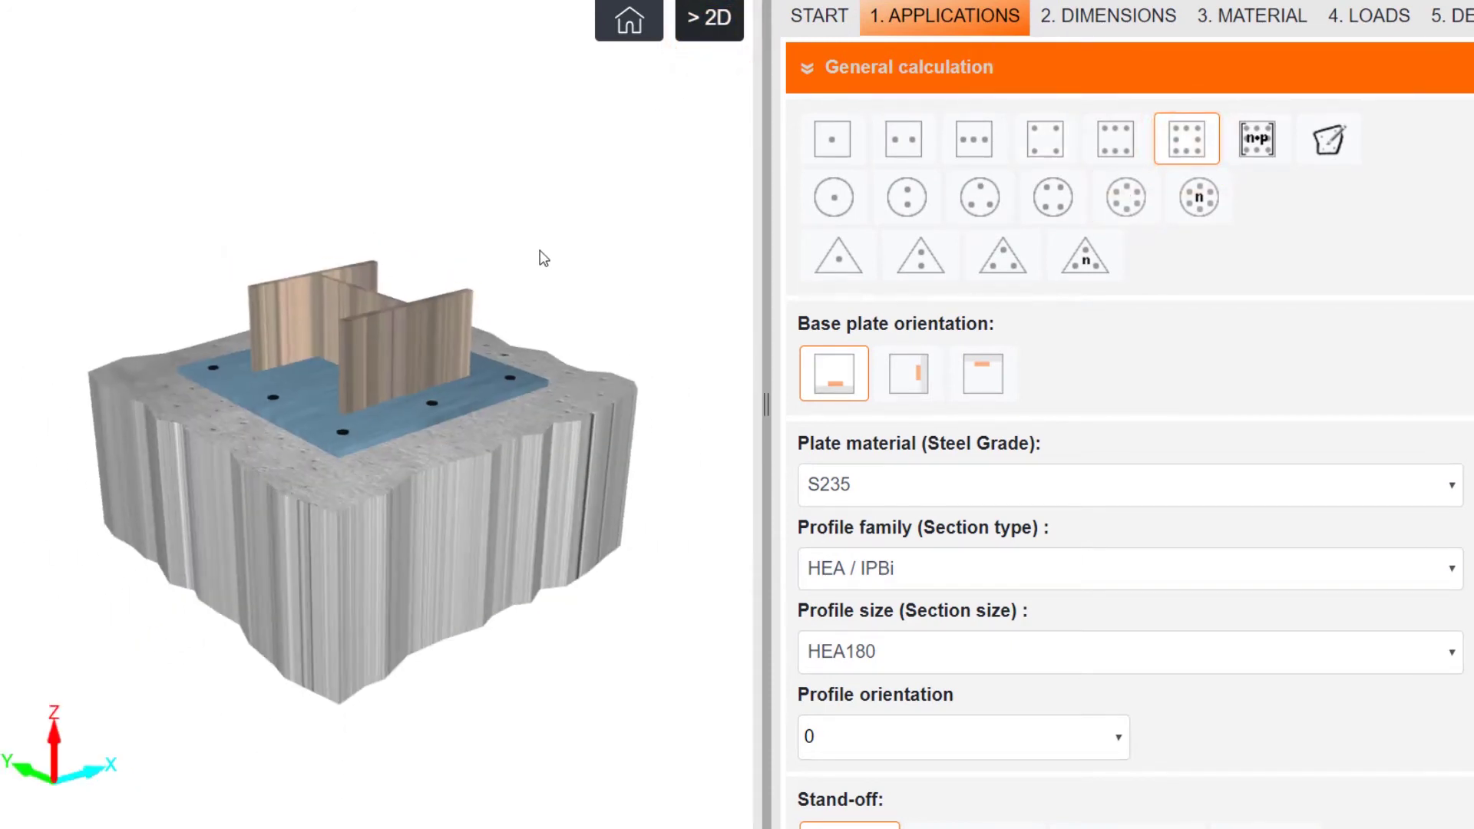
drag(557, 288, 558, 362)
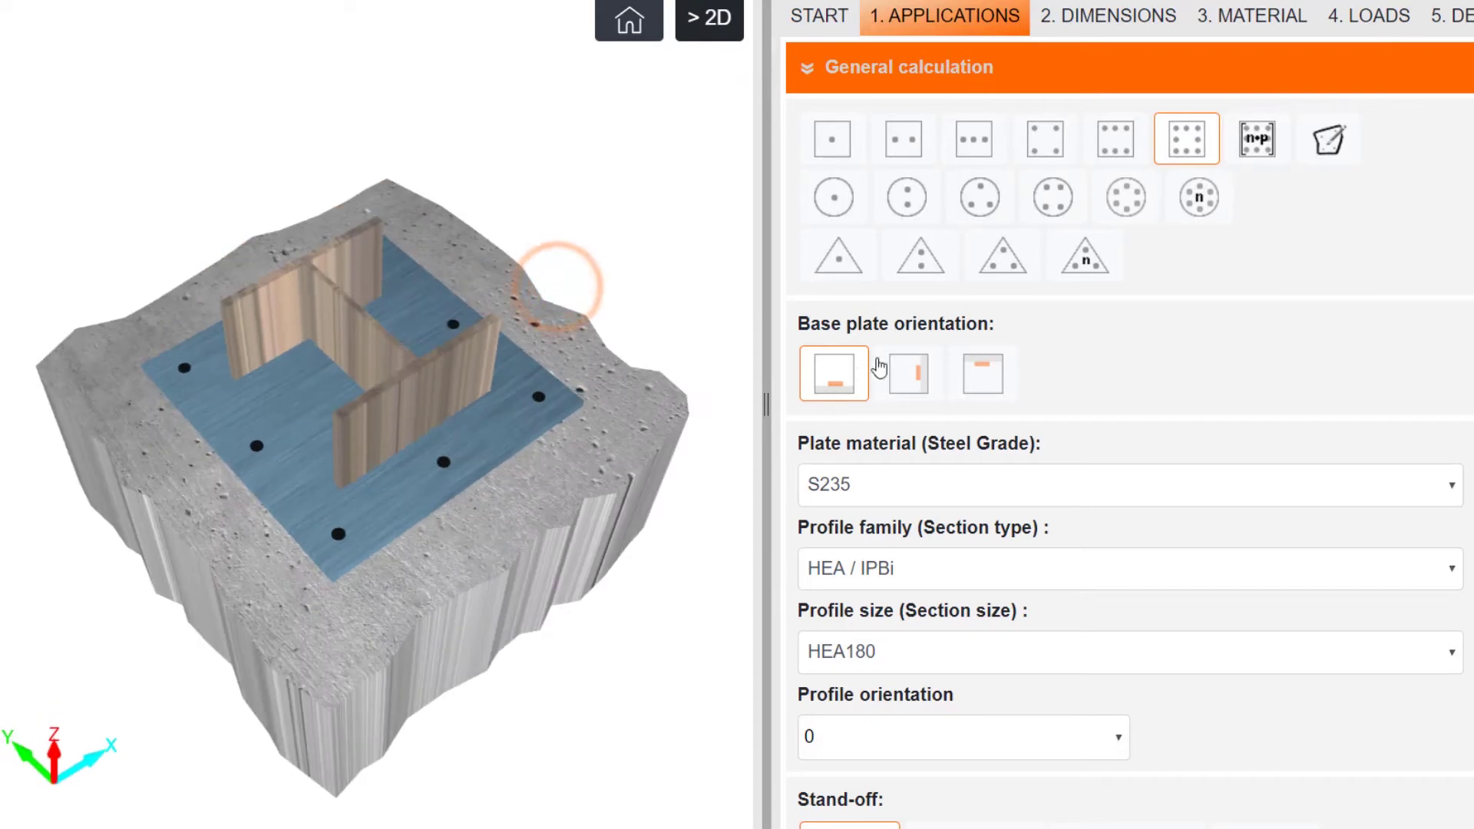
click(913, 372)
click(829, 377)
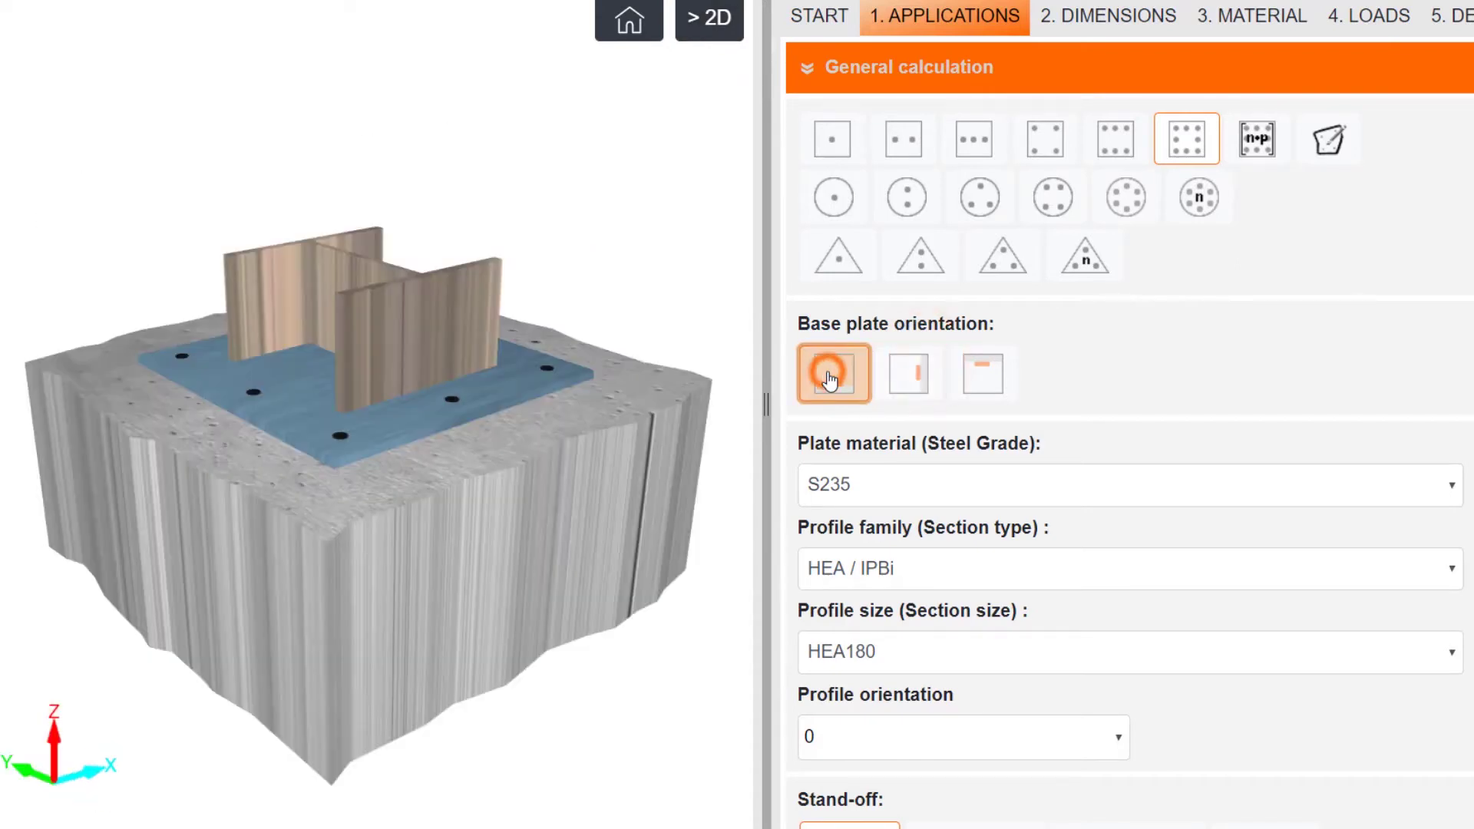
- Make the column a Square hollow RHS90x5 profile and choose the 50 mm stand-off option
scroll(882, 411, down, 3)
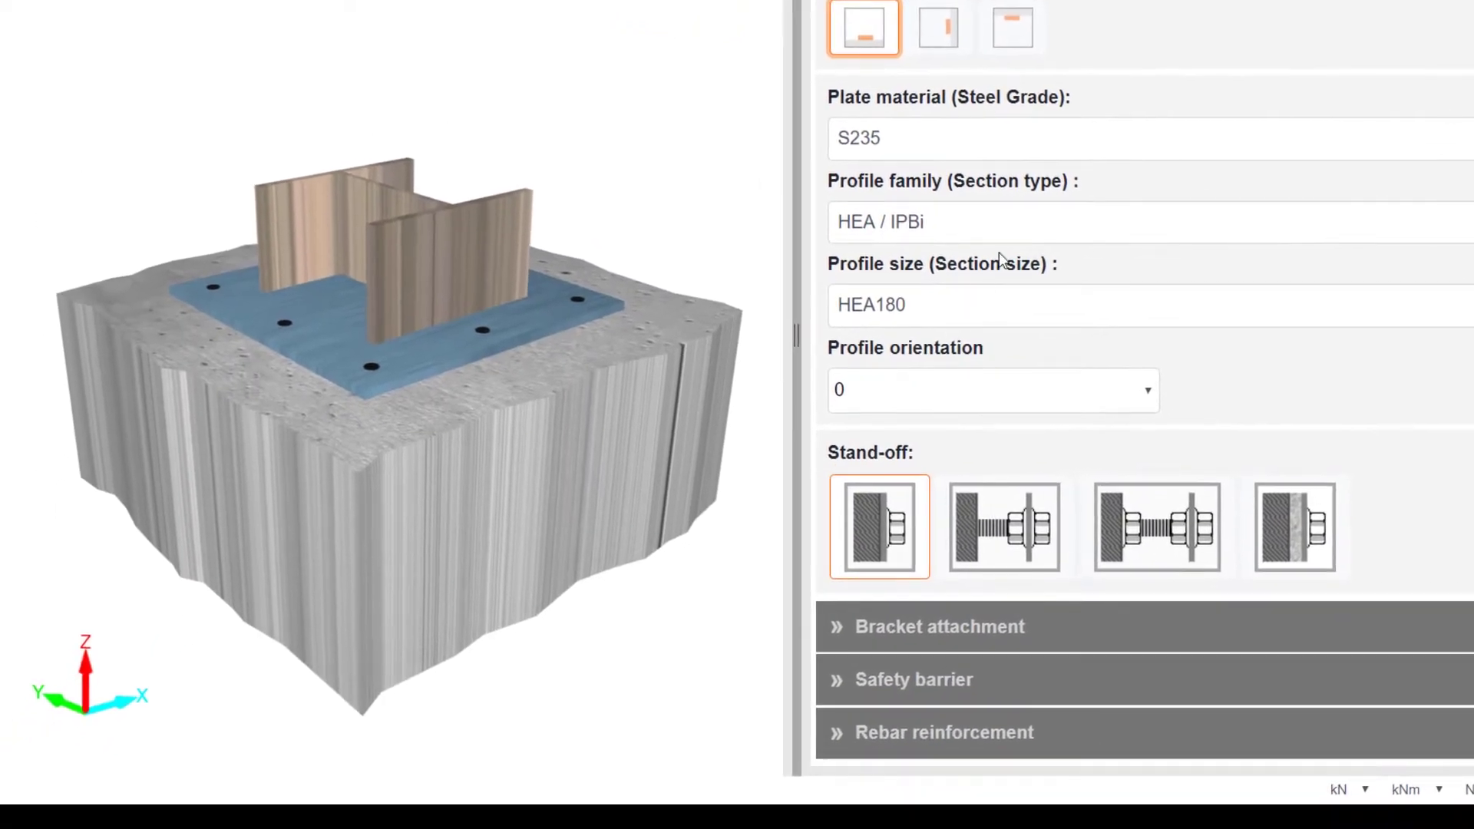
click(1015, 234)
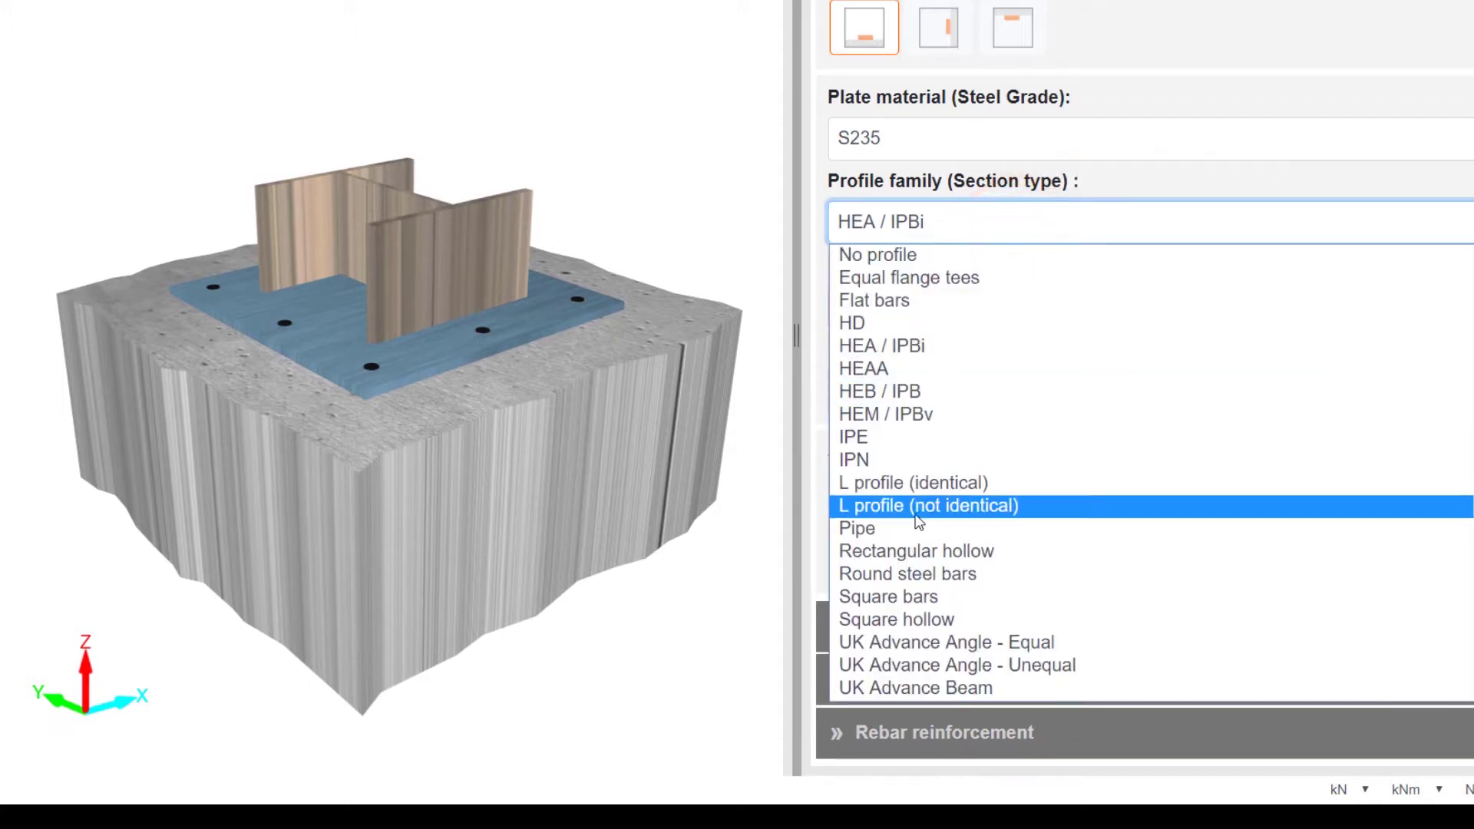
click(905, 619)
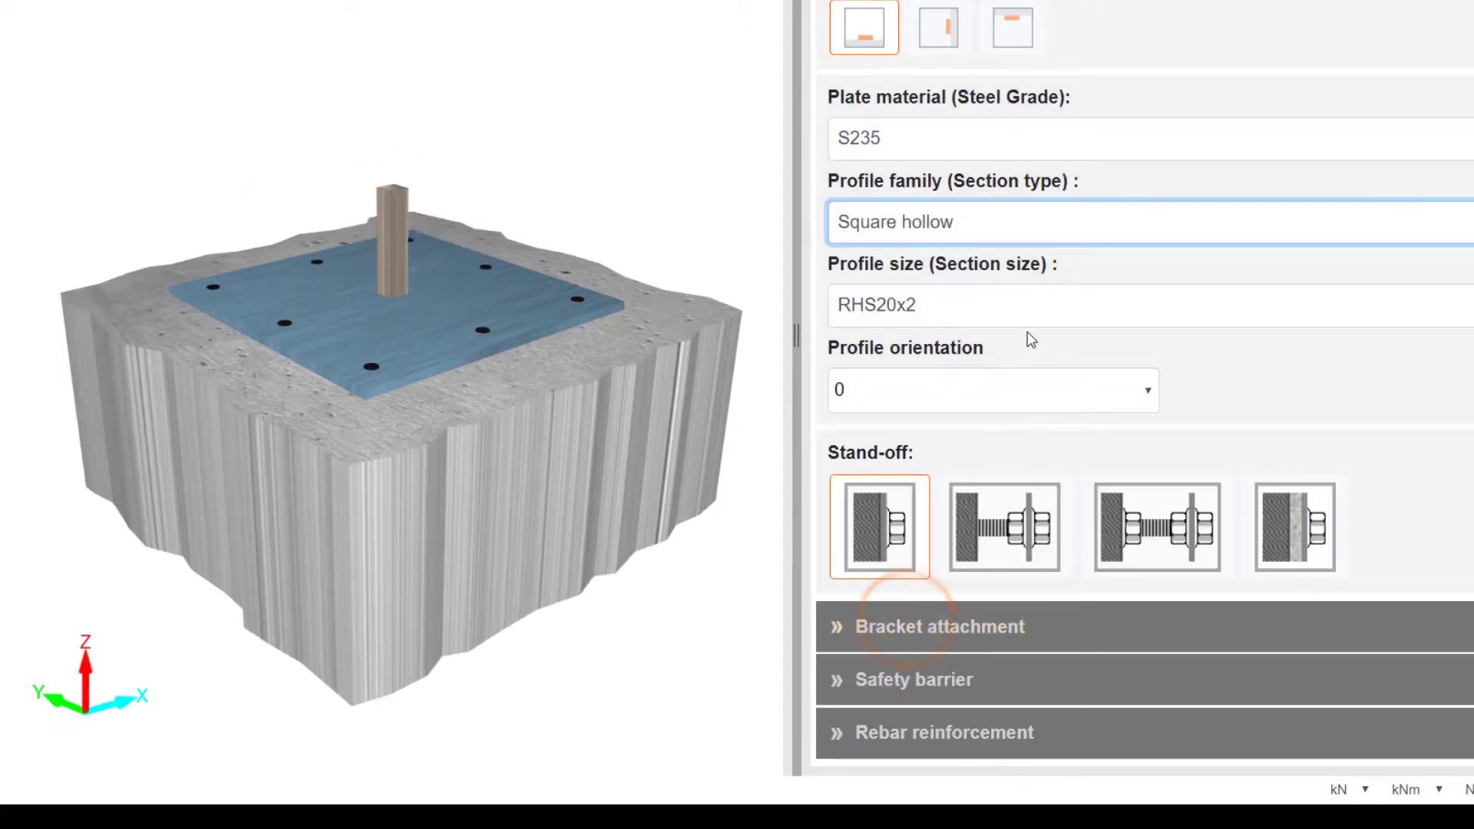
click(1029, 310)
scroll(1039, 361, down, 15)
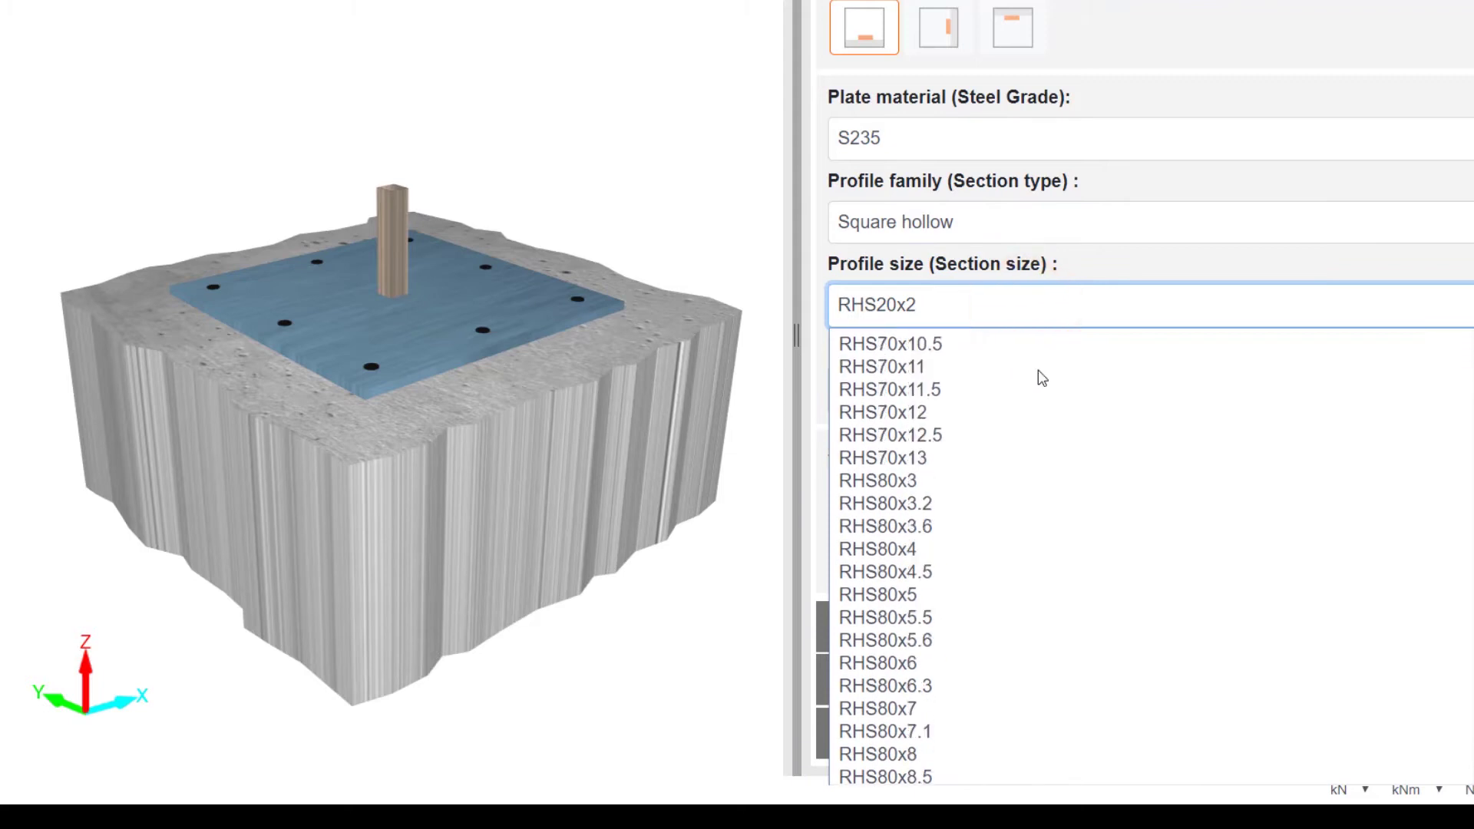
scroll(1013, 453, down, 8)
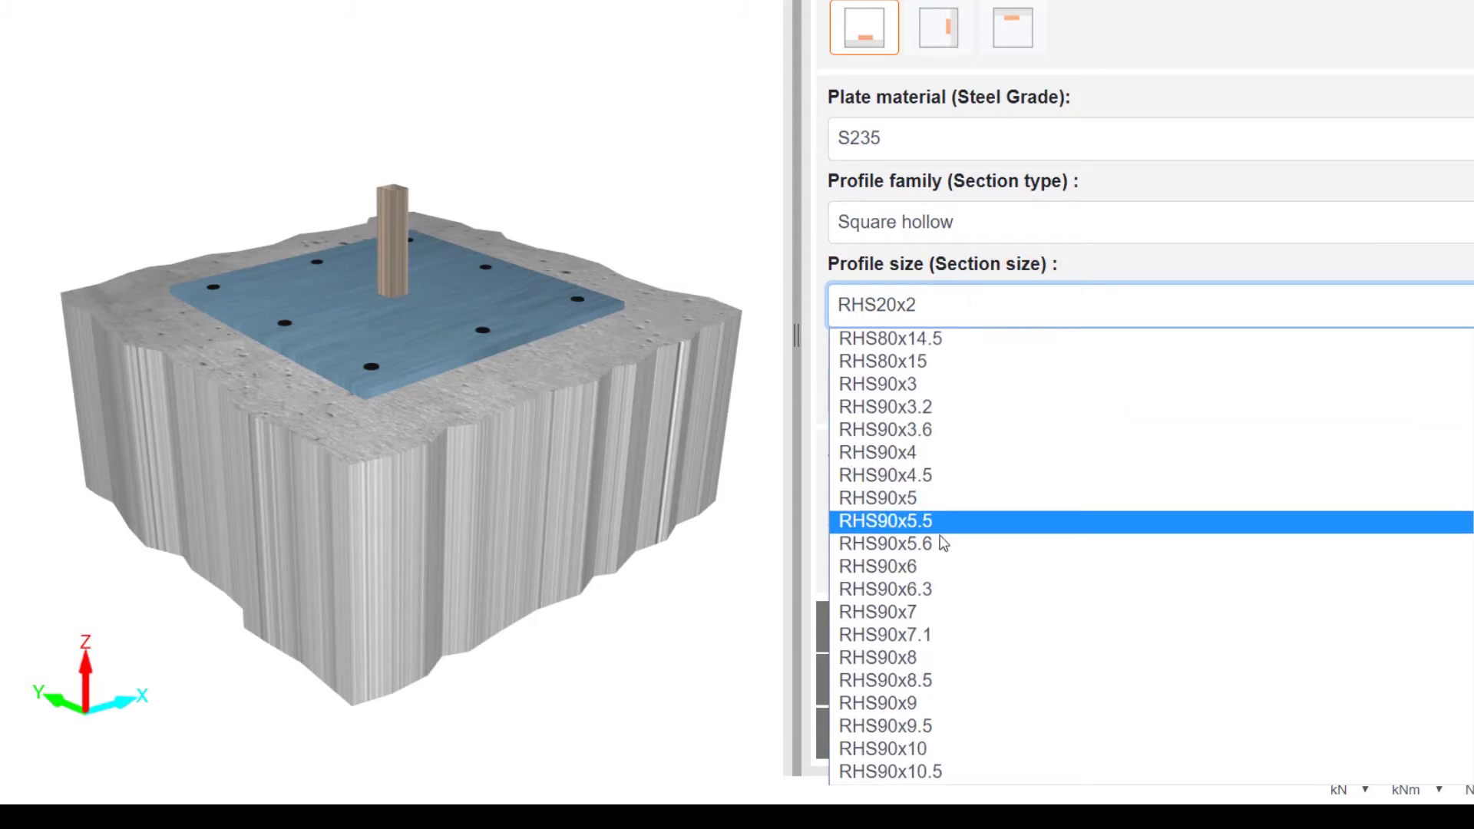
click(912, 498)
click(1278, 522)
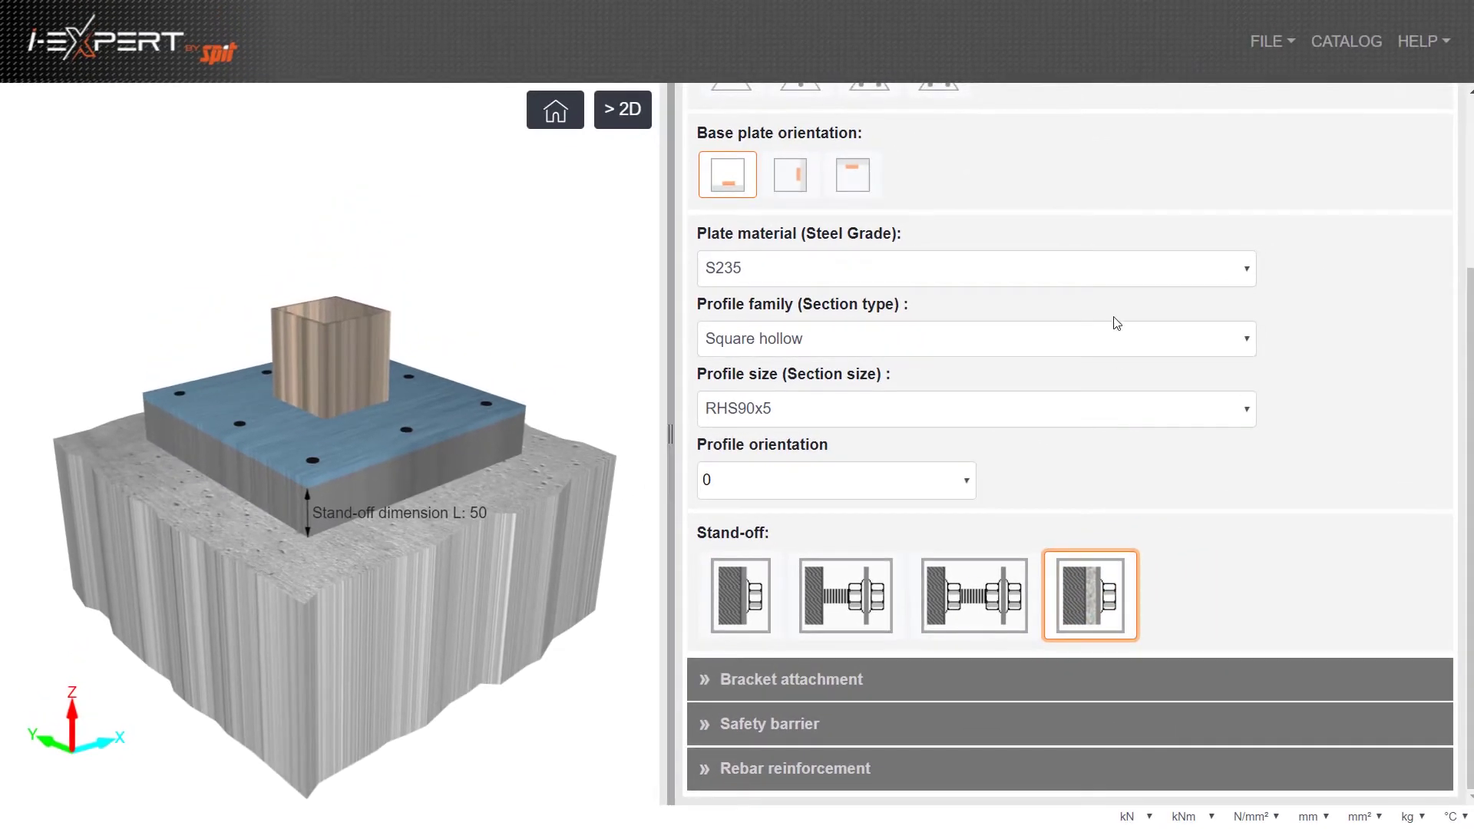
scroll(1304, 222, up, 3)
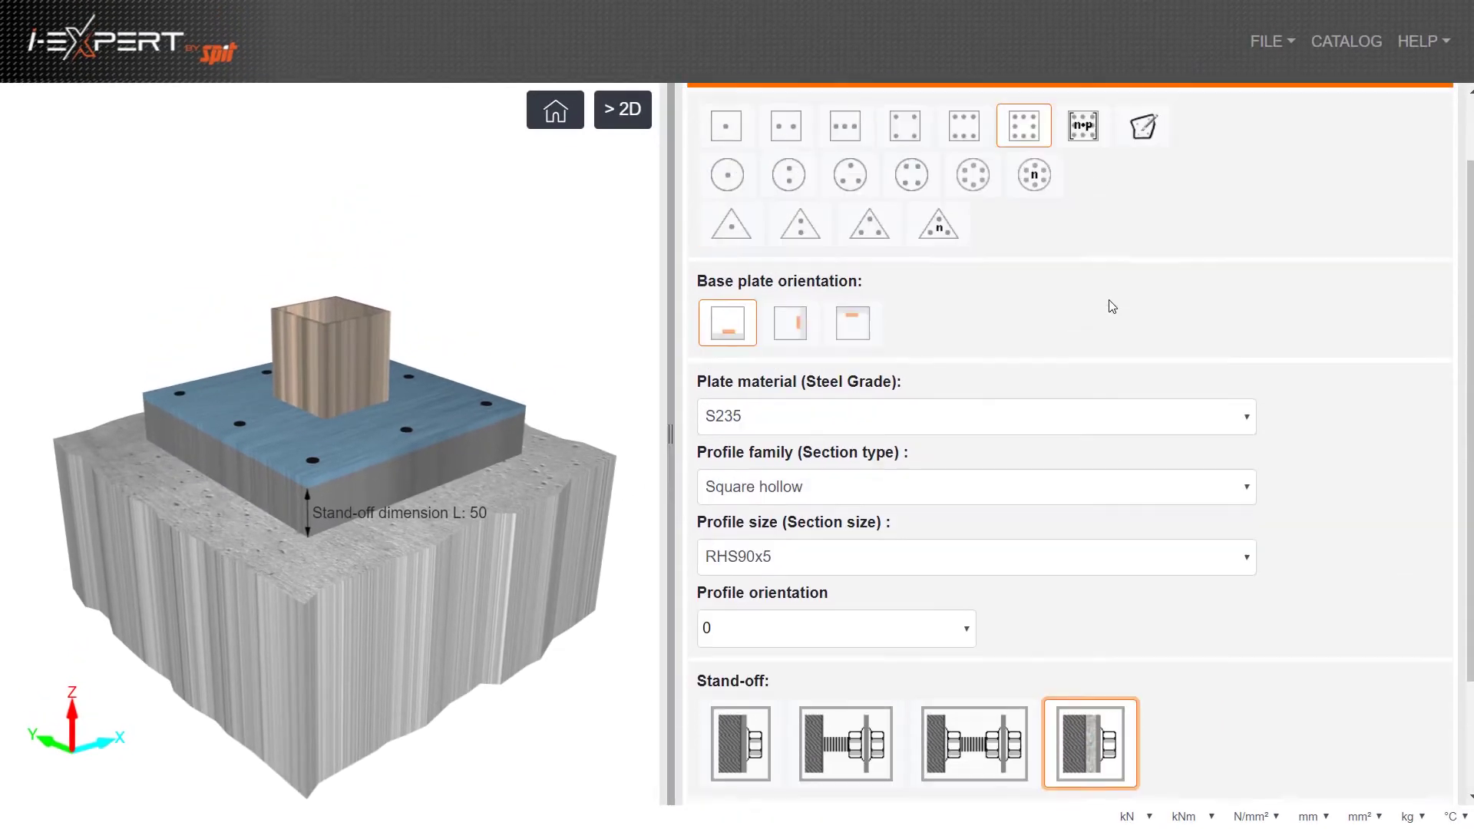
- Increase the base plate thickness Tfix to 12 mm on the DIMENSIONS step
click(947, 114)
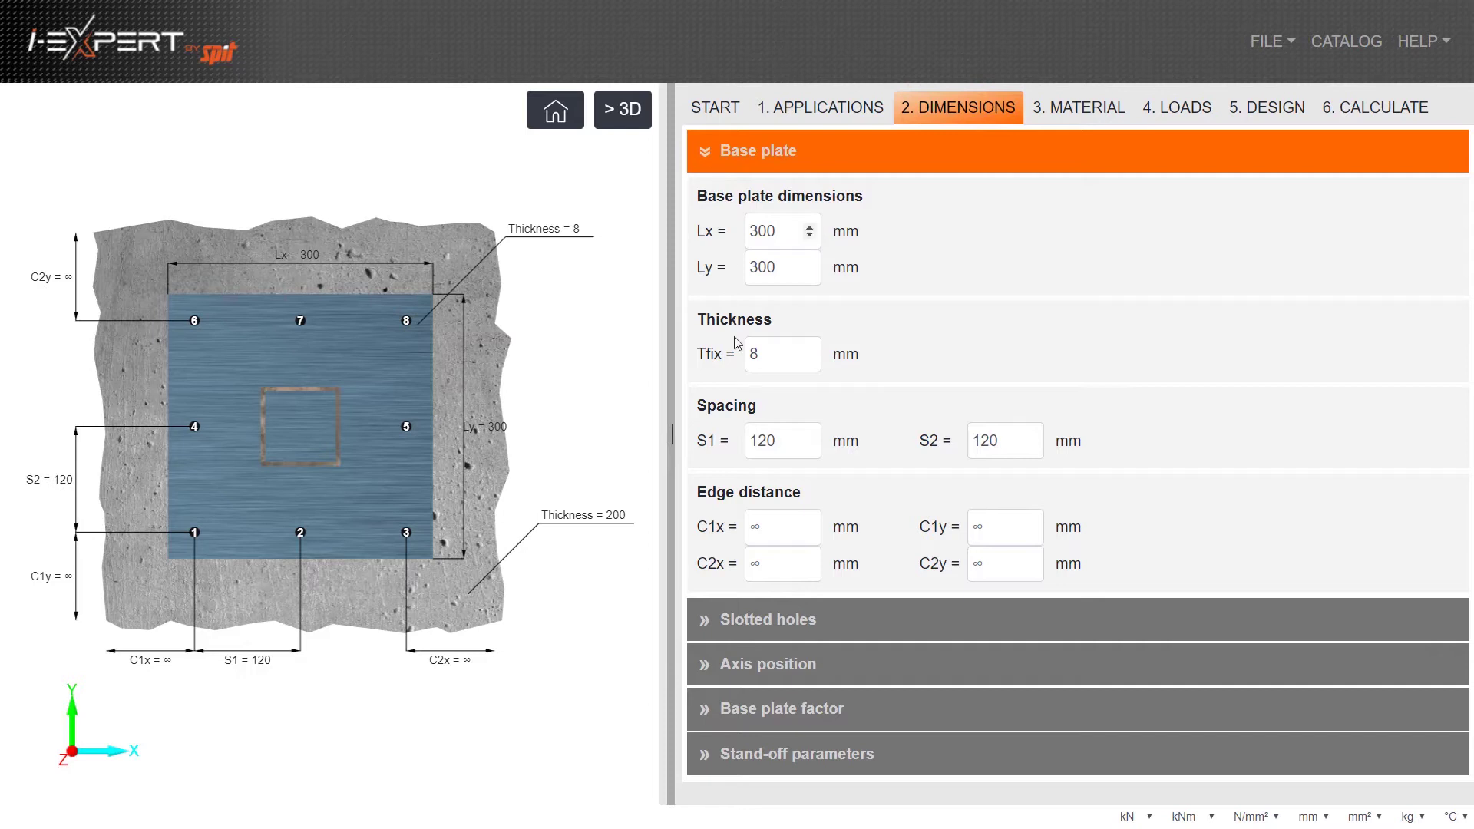
click(767, 354)
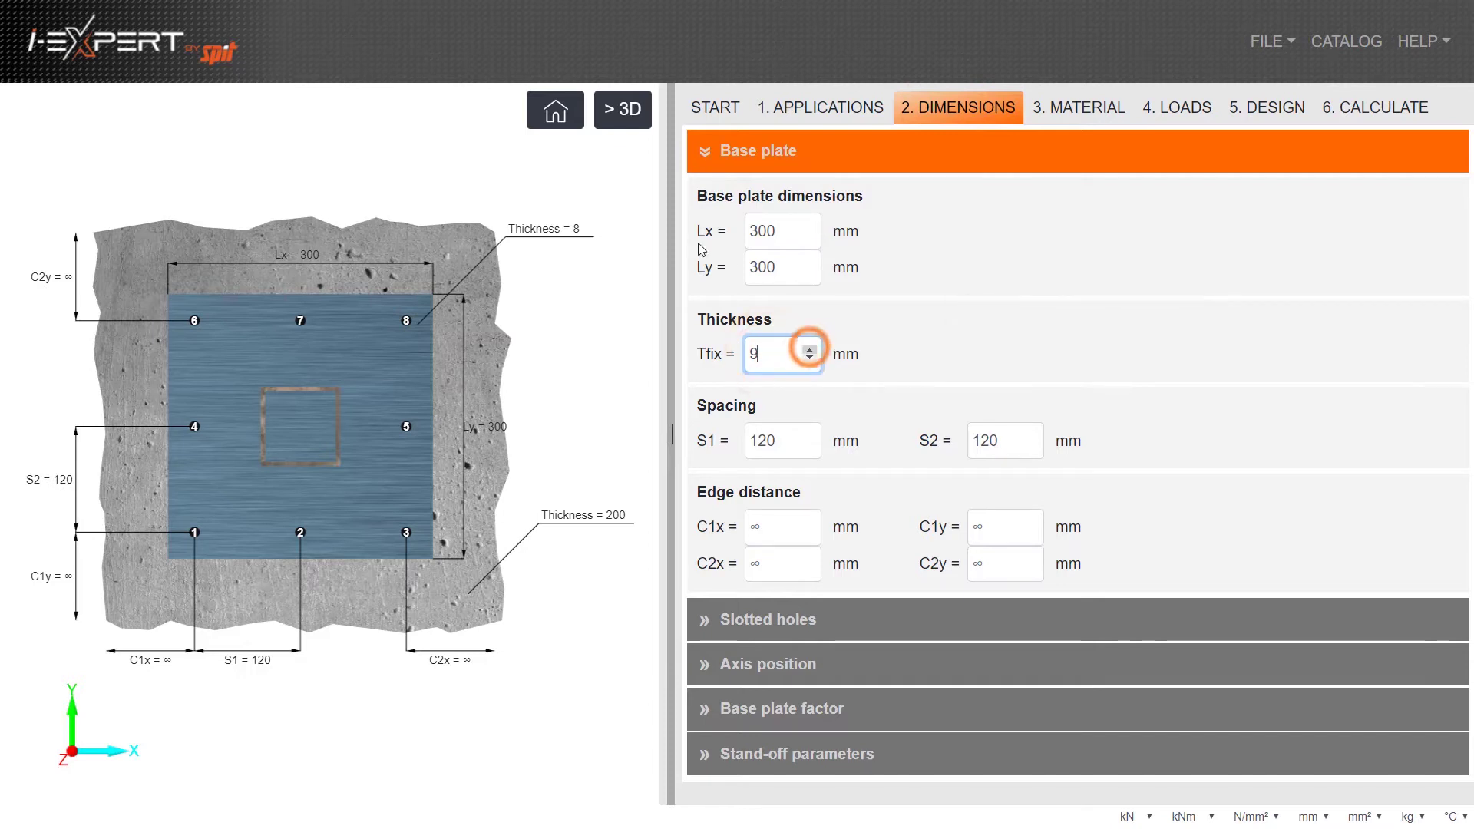
click(622, 108)
click(798, 356)
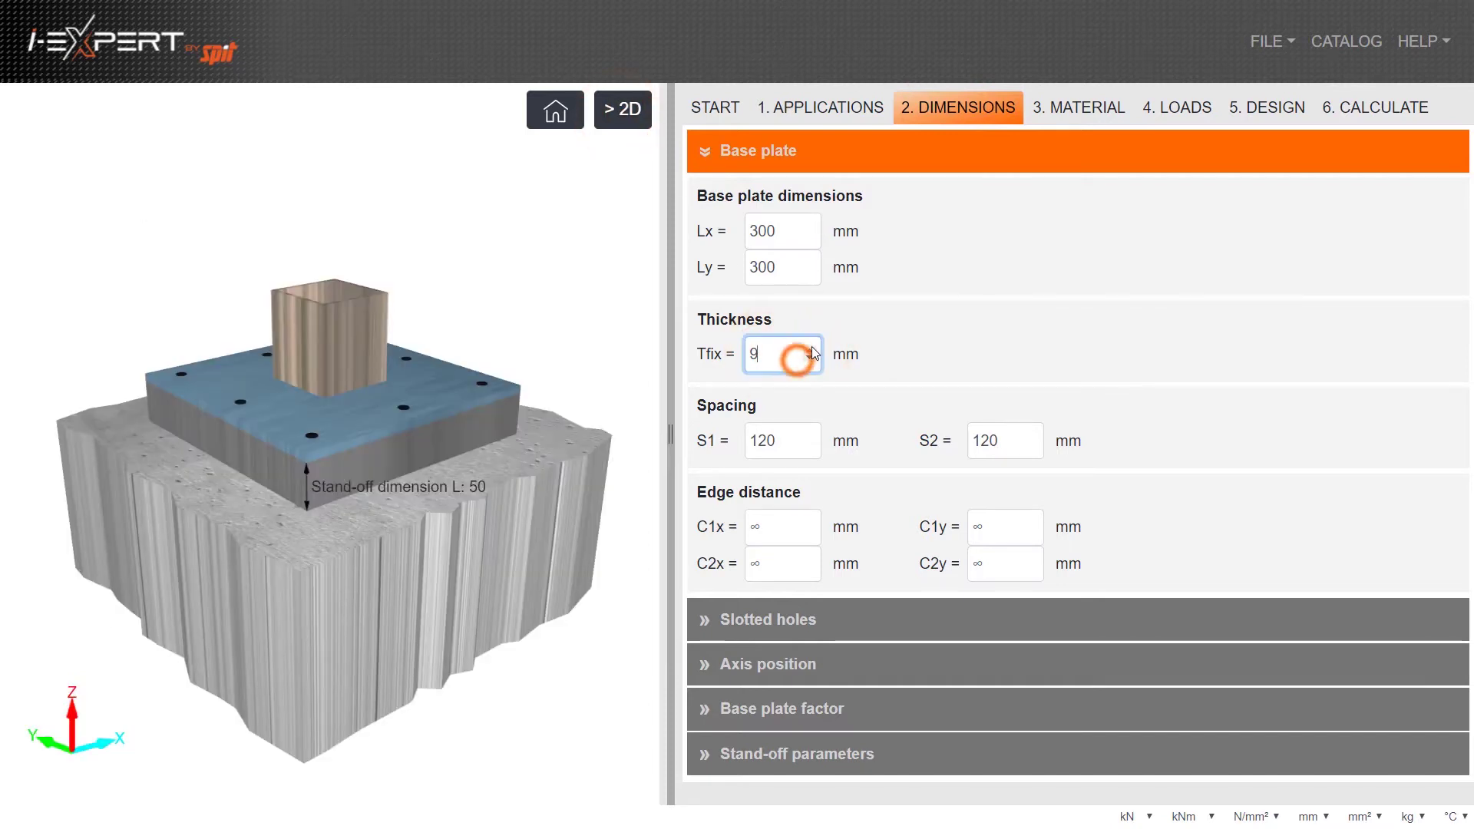
click(811, 350)
click(811, 350)
click(811, 349)
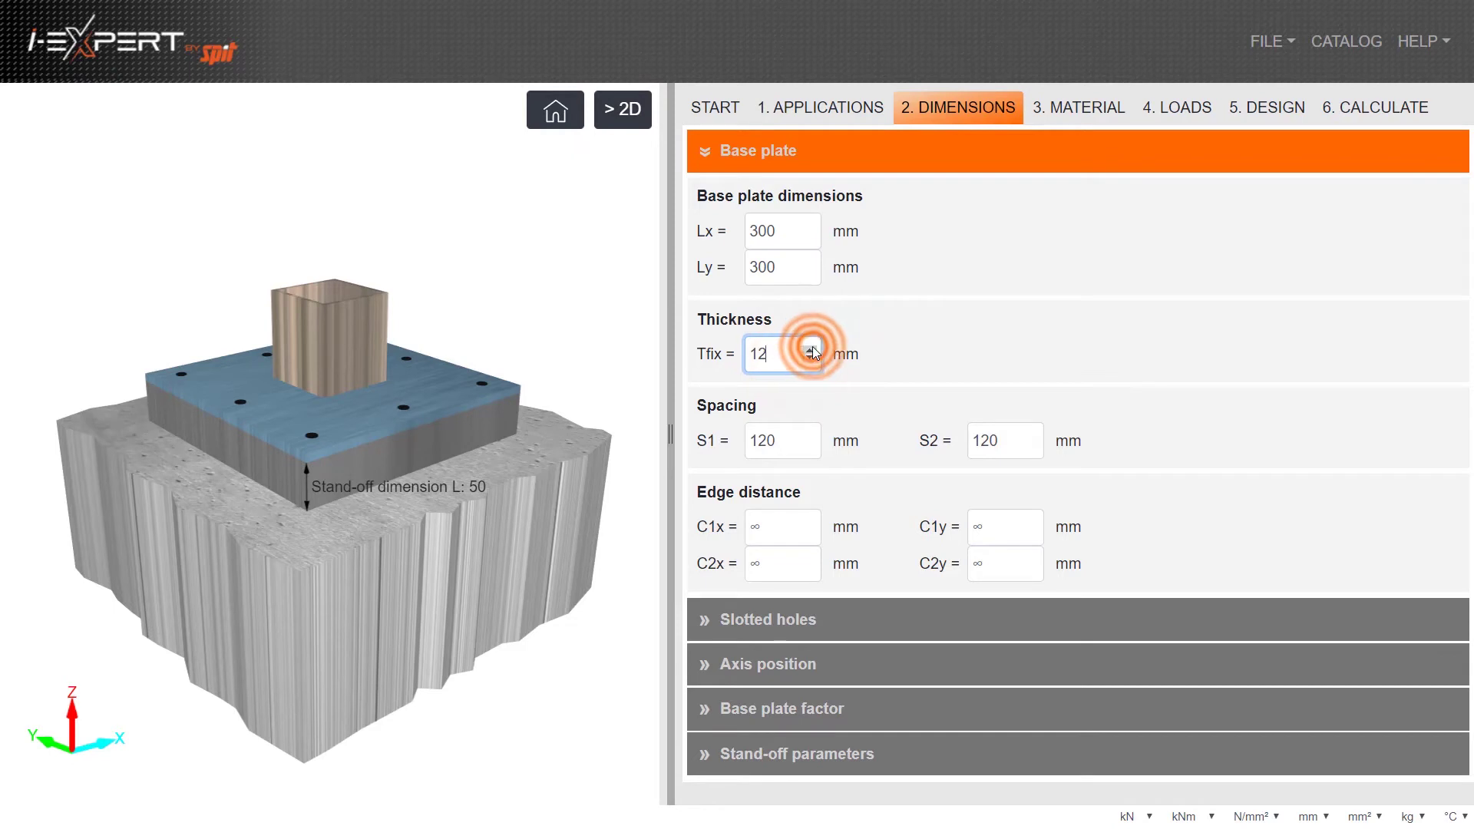
click(781, 440)
- Set the stand-off dimension L to 20 mm
click(814, 754)
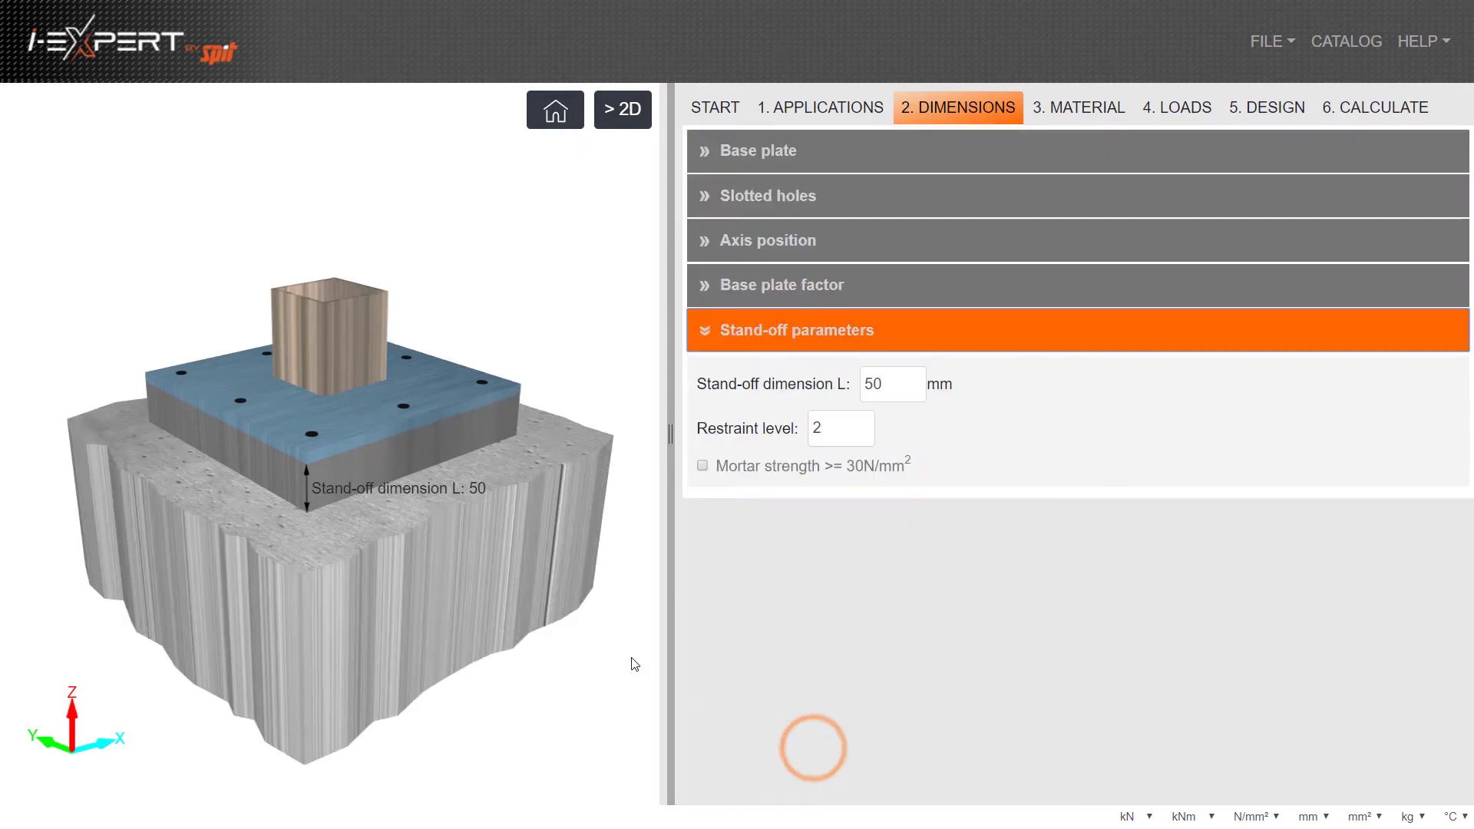
click(876, 383)
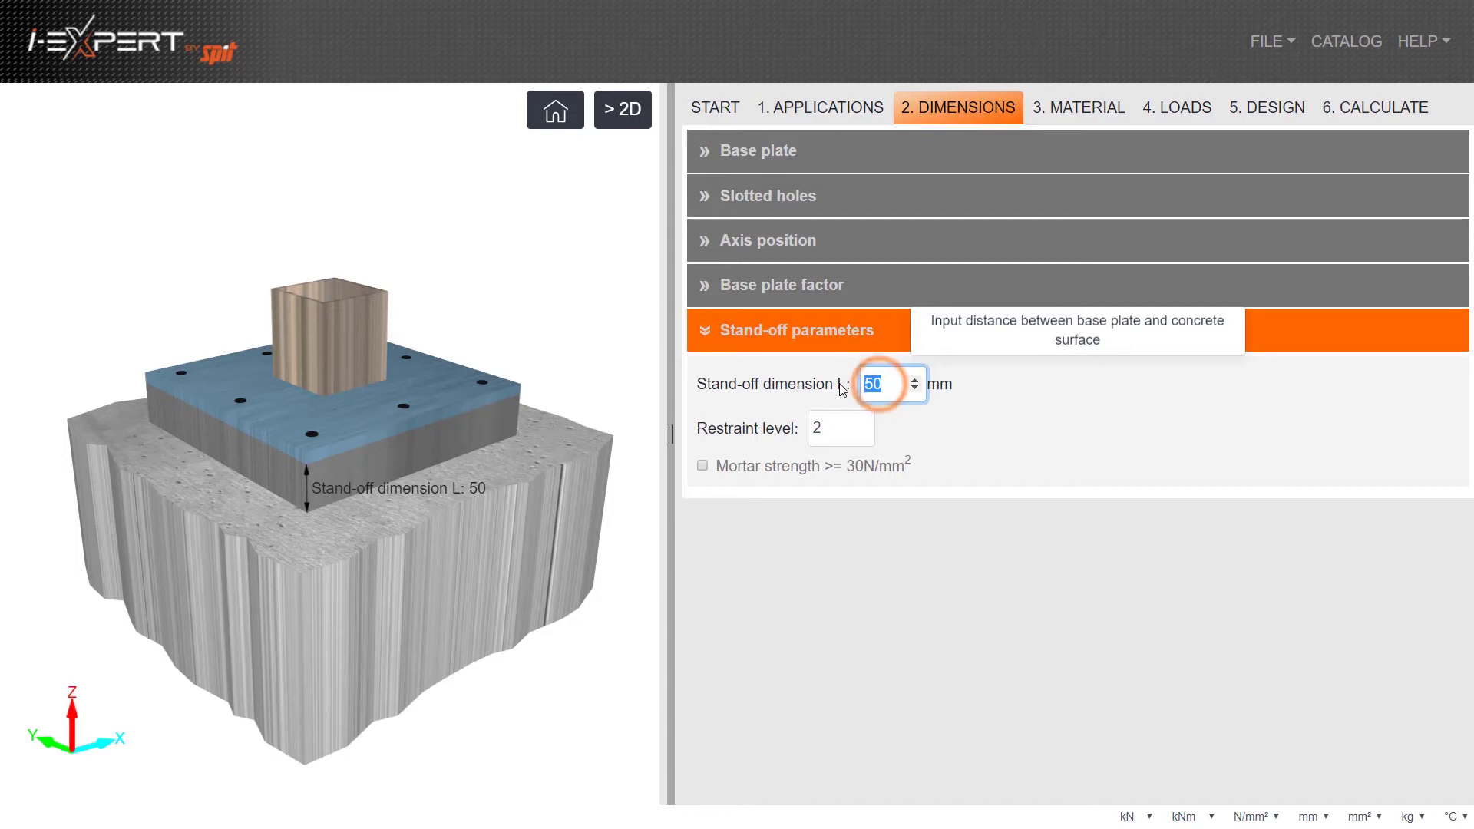
text(20)
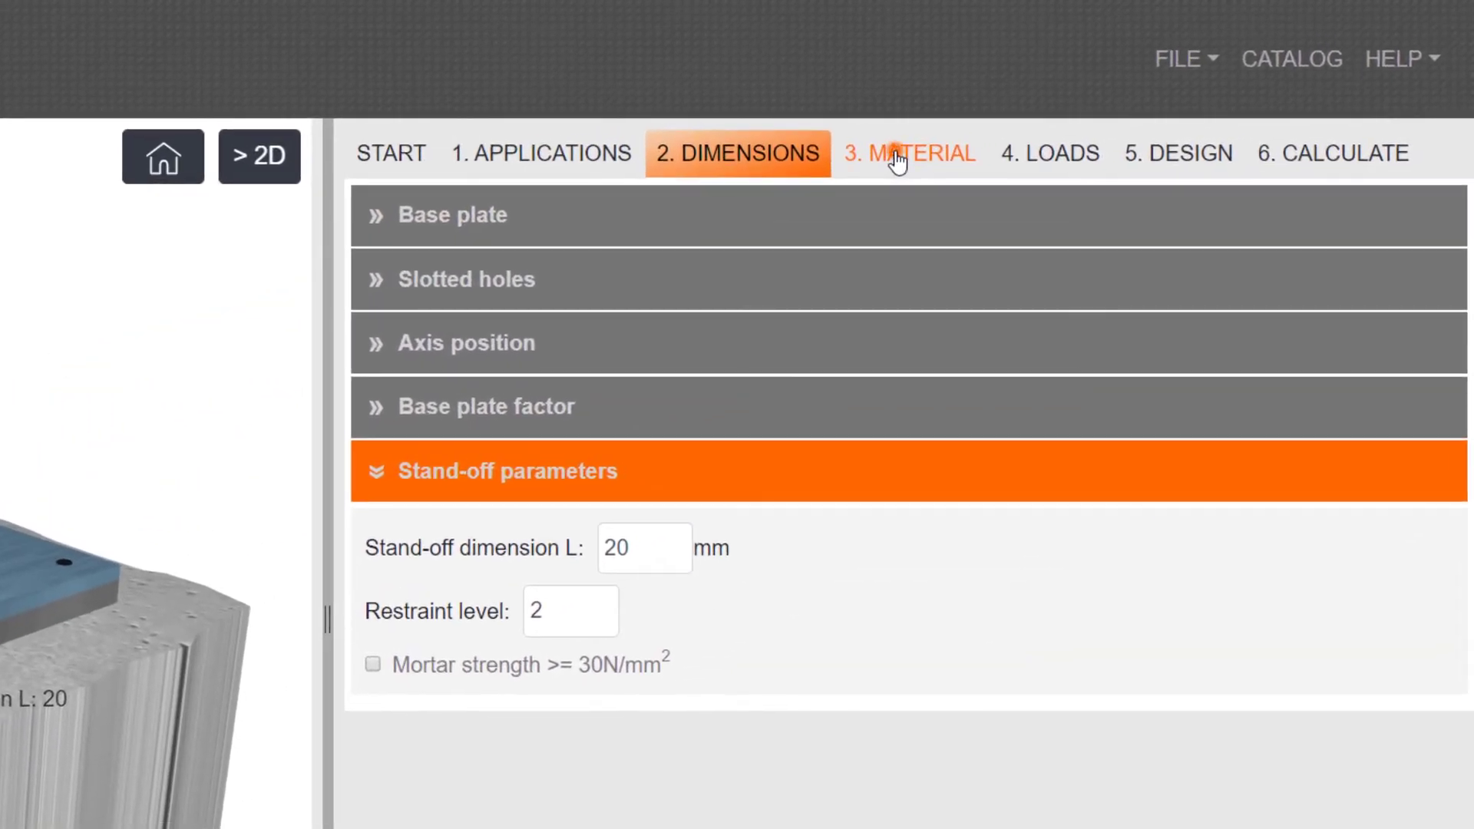
- Set the concrete to cracked C40/50 with a thickness of 201 mm
click(1069, 112)
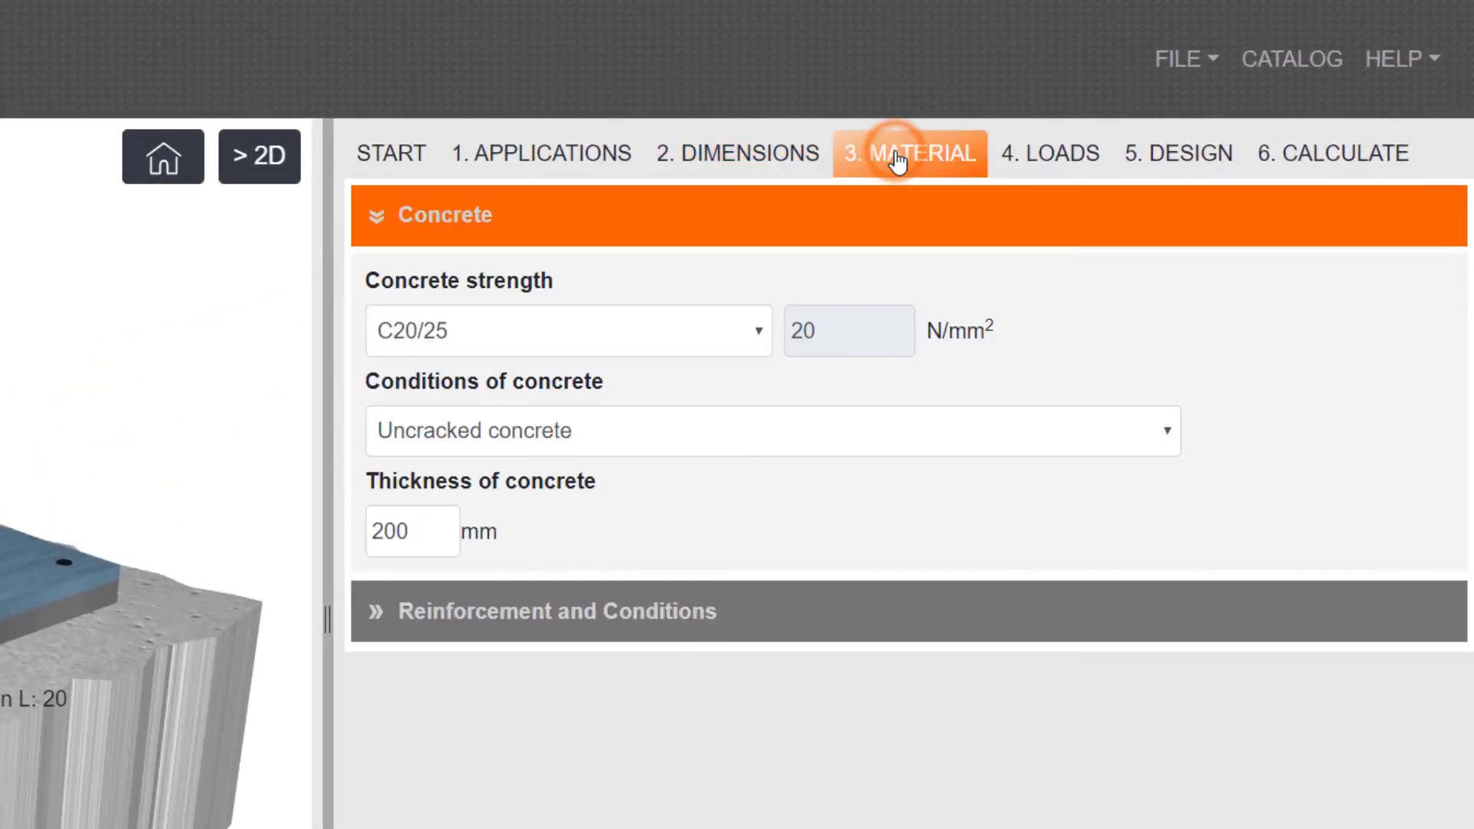
click(753, 330)
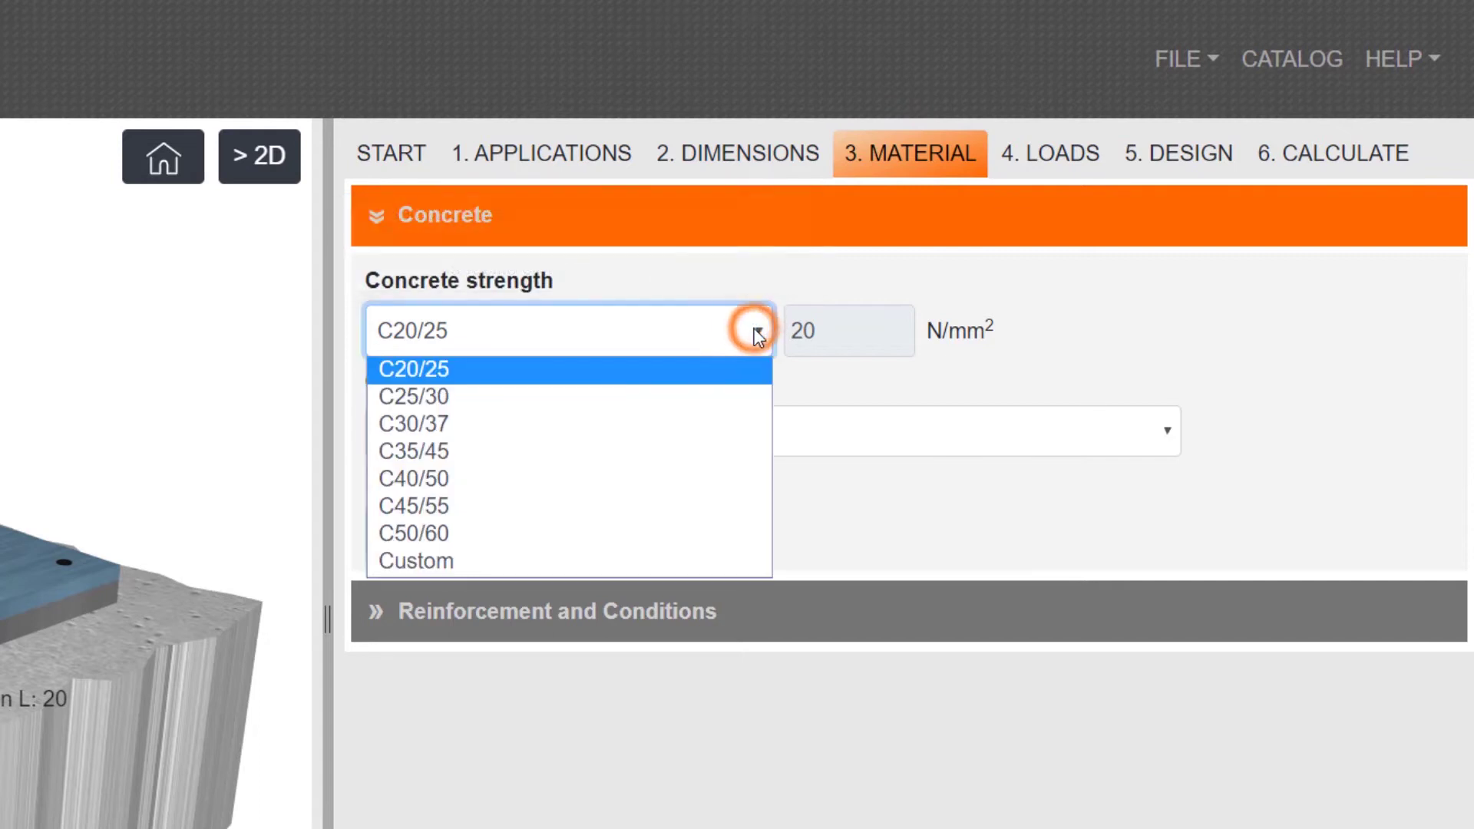
click(516, 479)
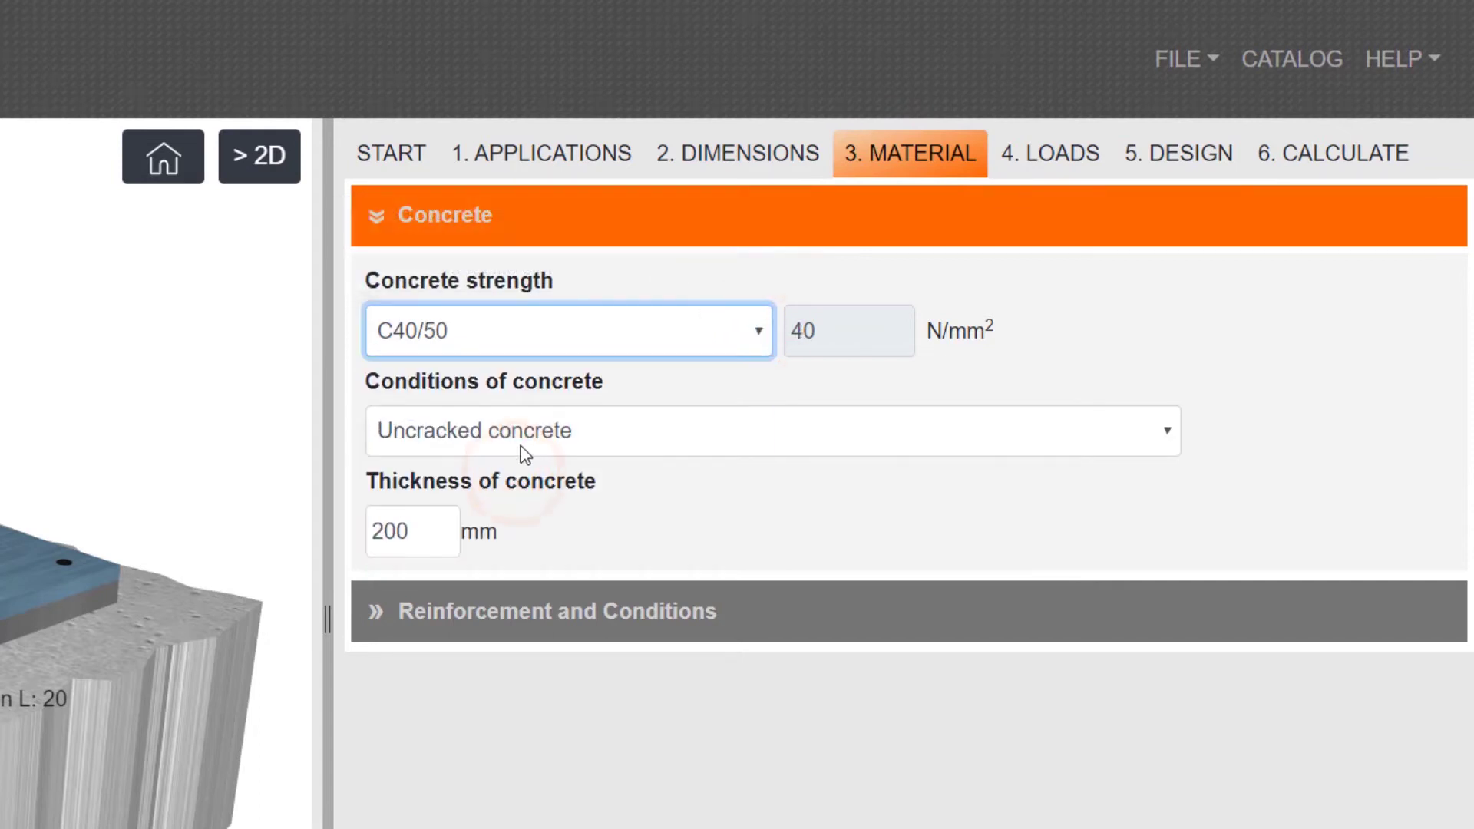
click(522, 439)
click(514, 467)
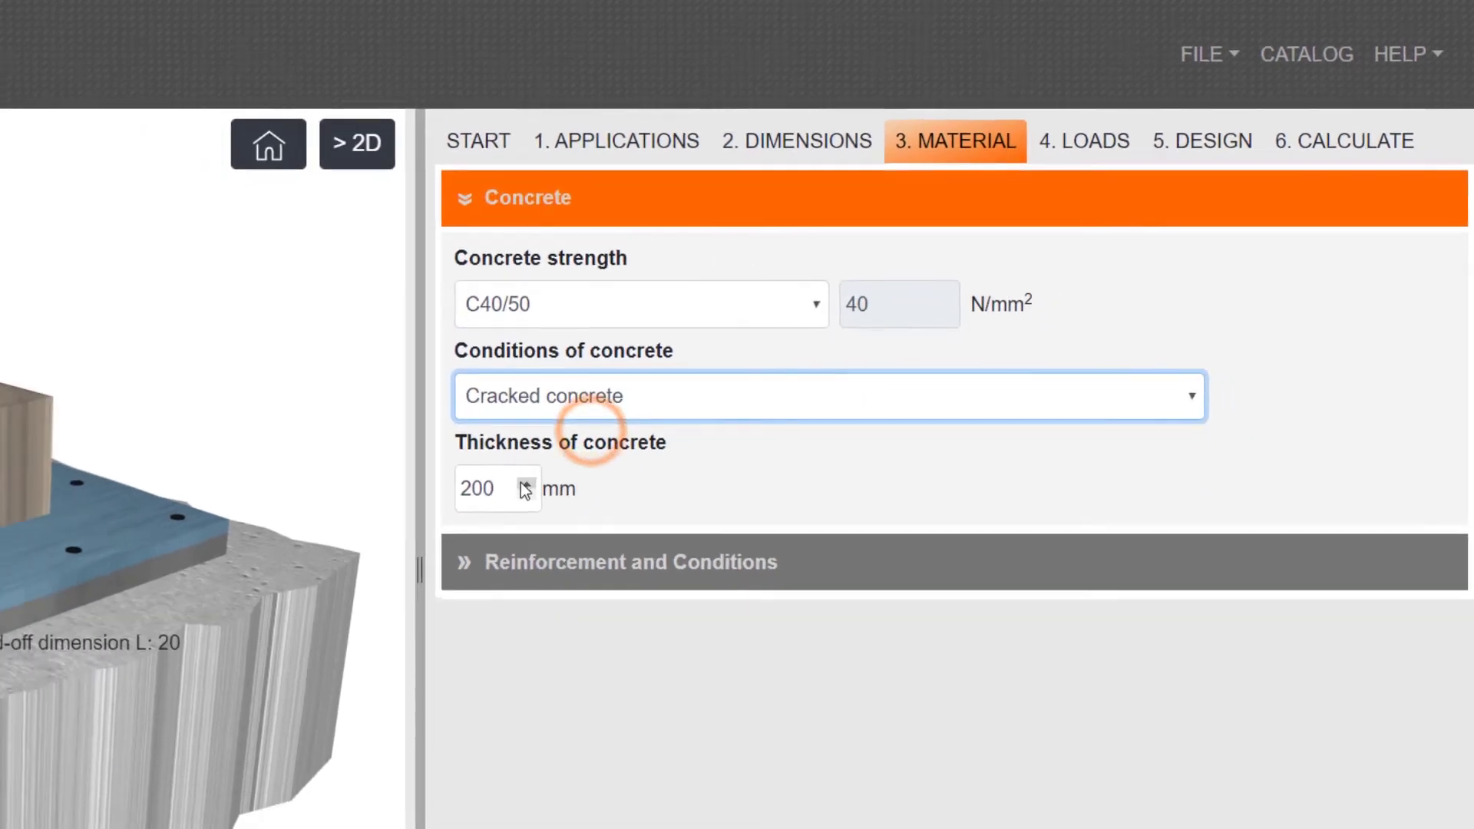
click(443, 525)
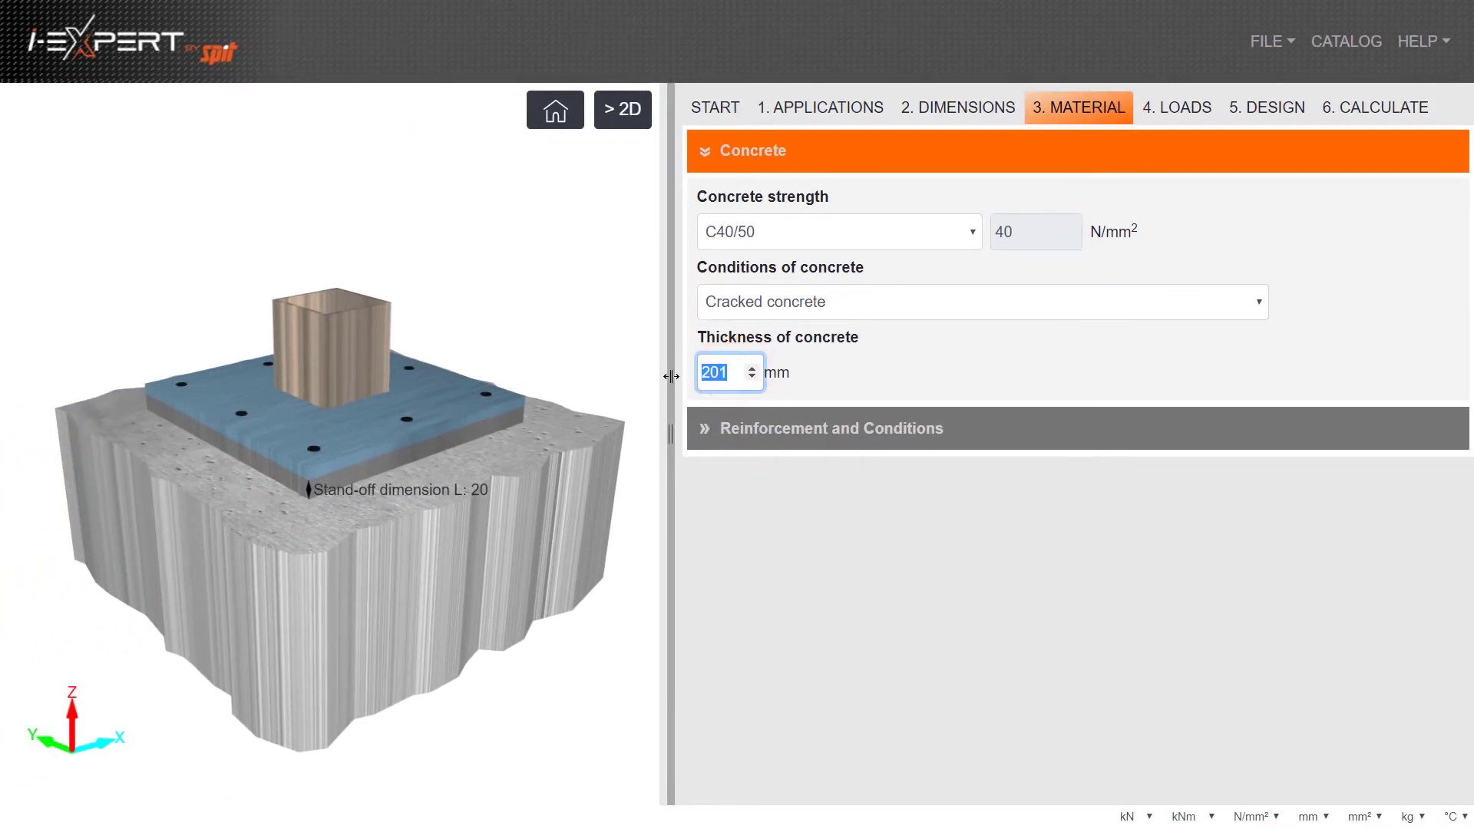
- Set the plate reinforcement to Wide concrete reinforcement
click(855, 363)
click(858, 430)
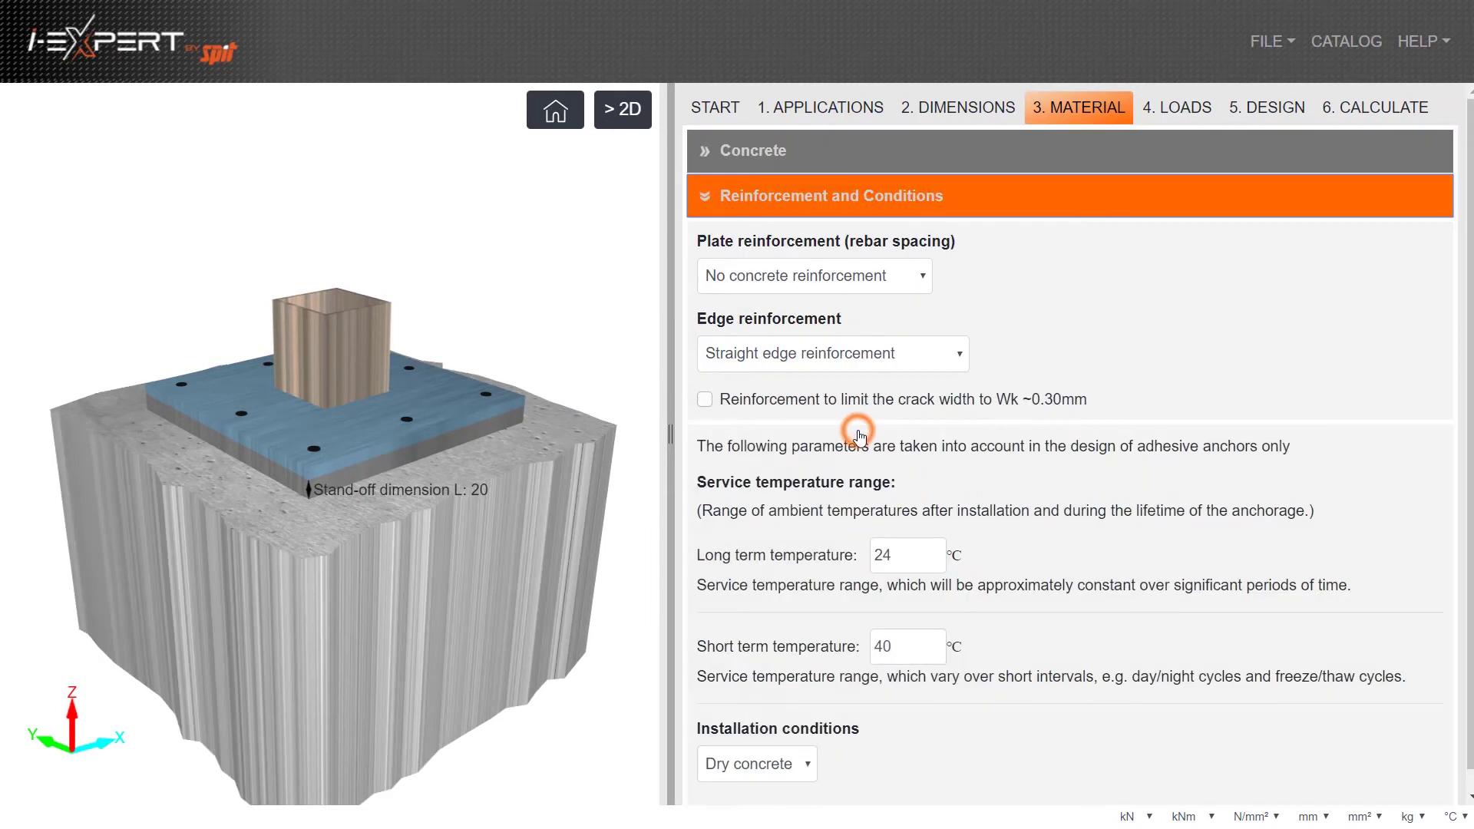
click(873, 278)
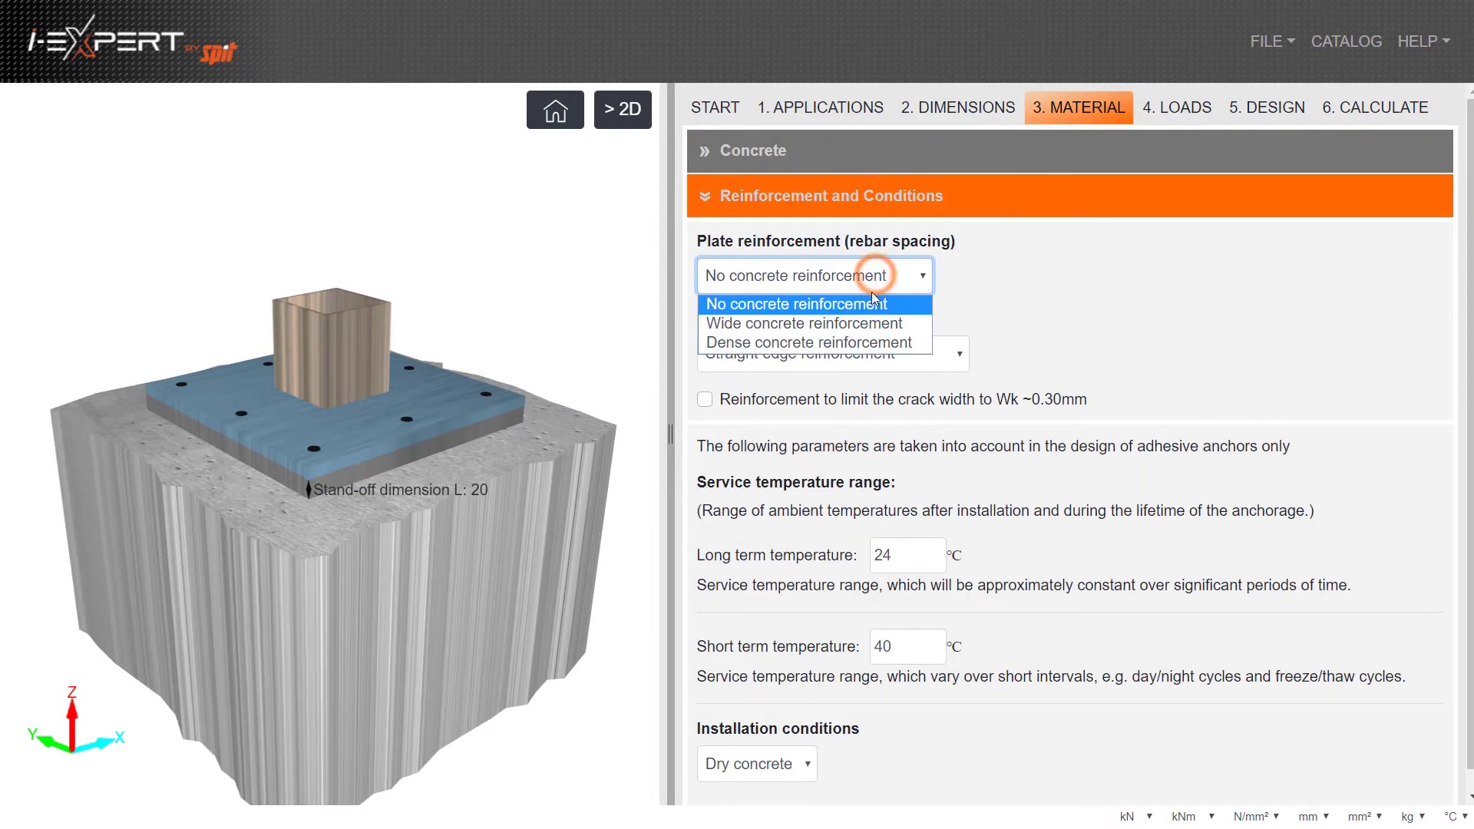
click(877, 323)
scroll(833, 730, down, 1)
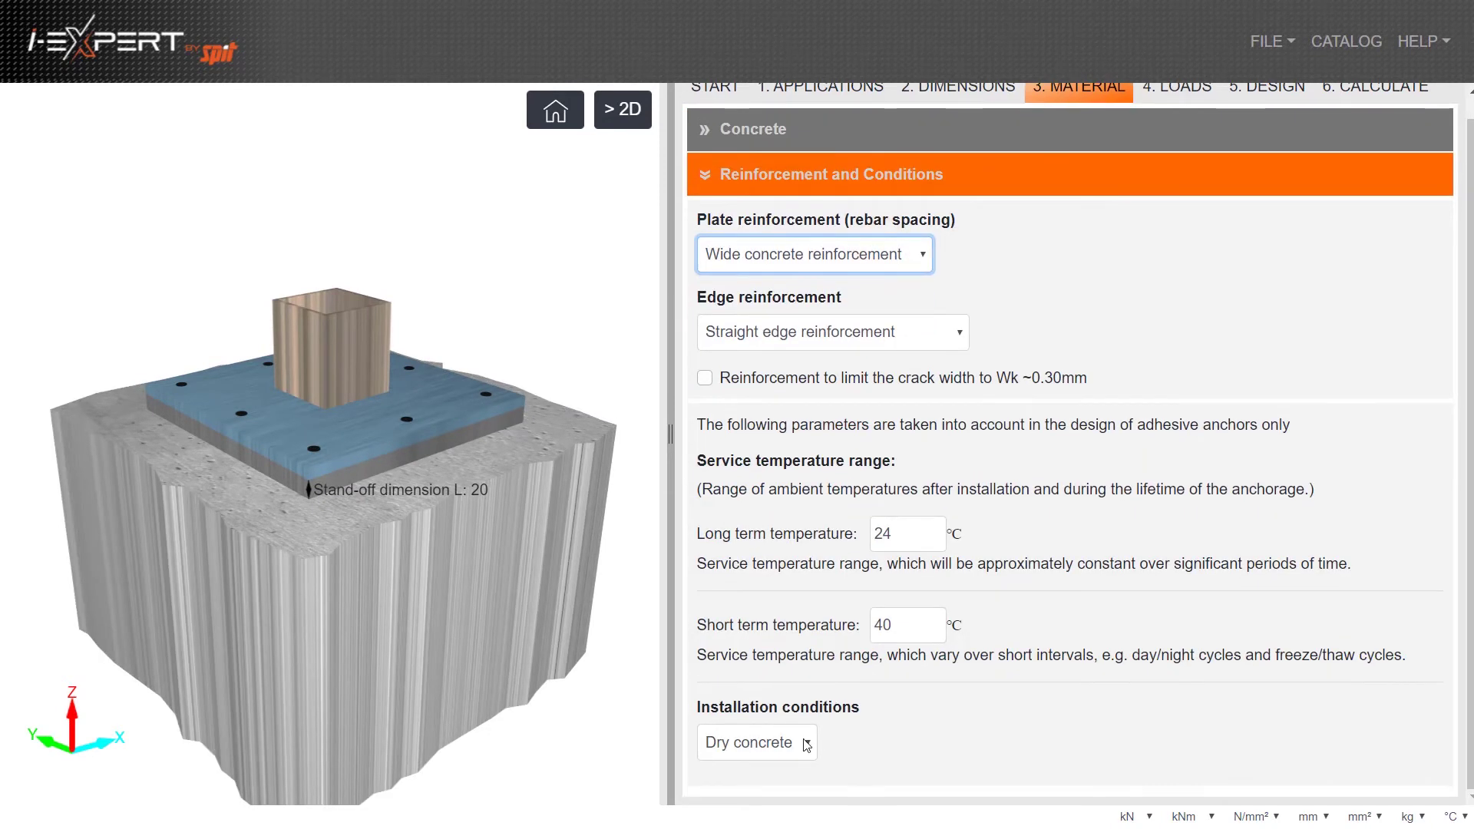
click(804, 743)
click(783, 182)
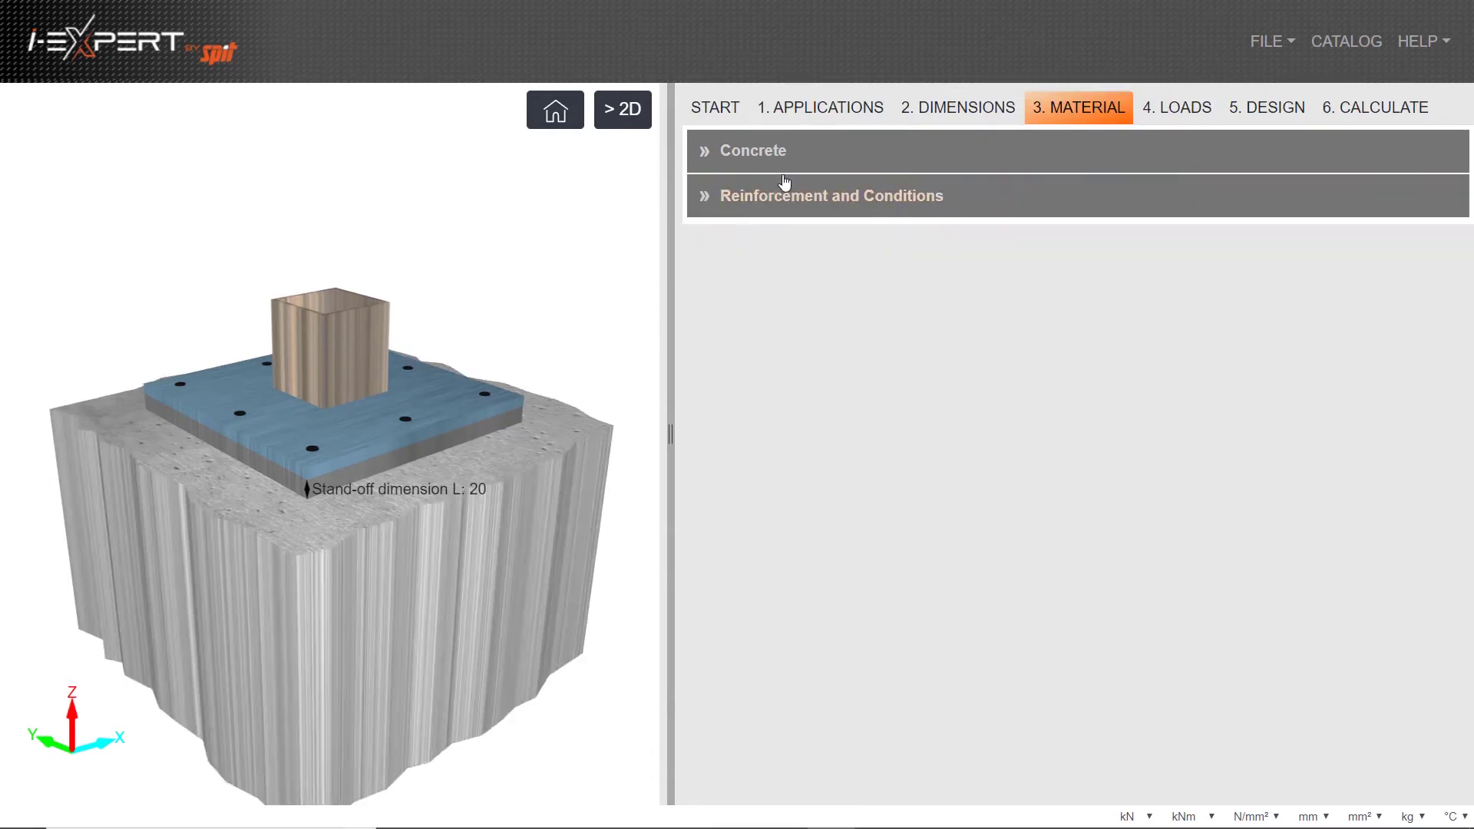
- Enter Combination 1 loads: N_Ed,z 5, V_Ed,x 3 and M_Ed,y 1
click(1189, 111)
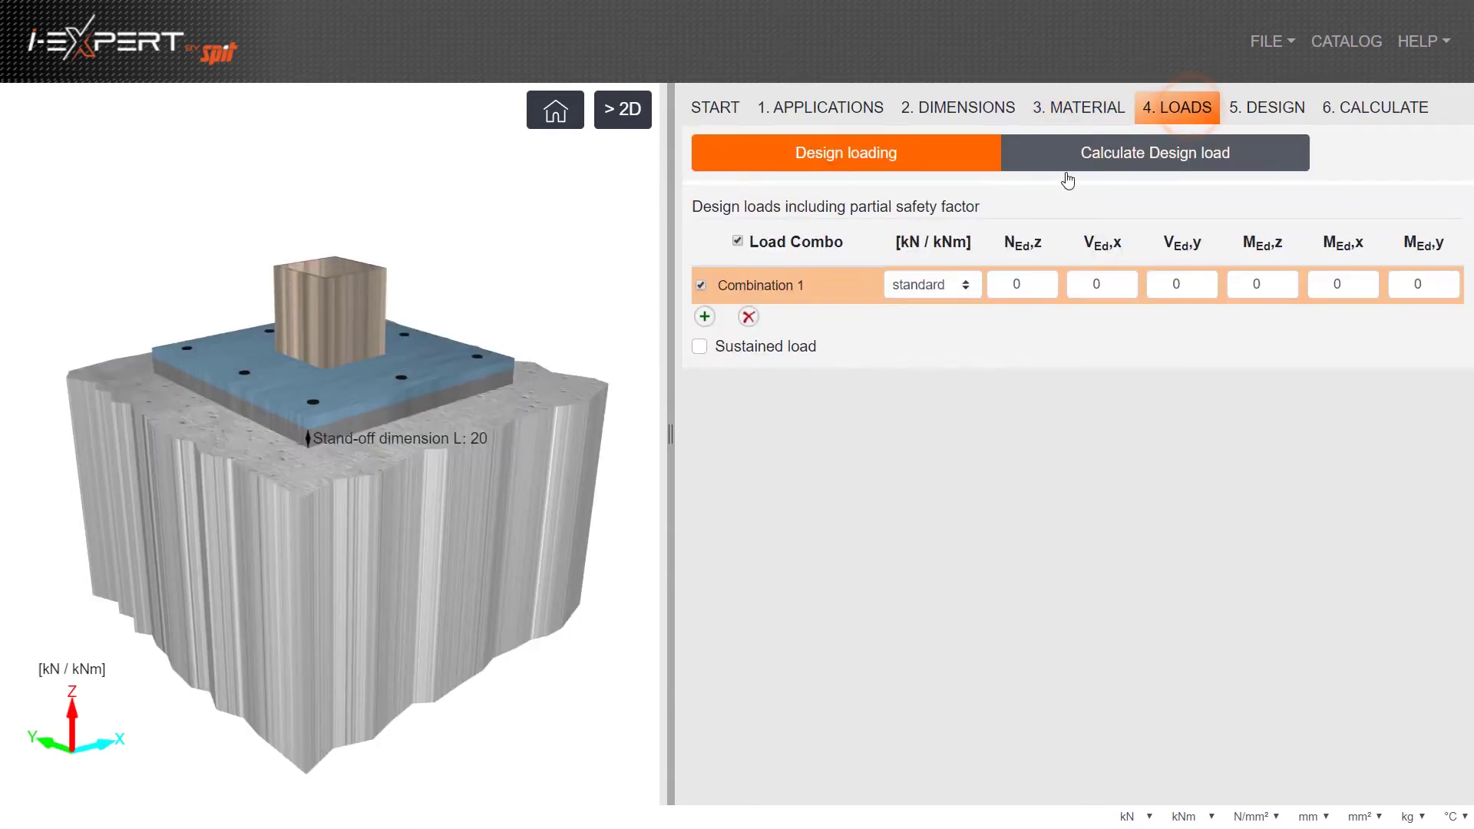
click(1051, 280)
click(1051, 280)
click(1050, 280)
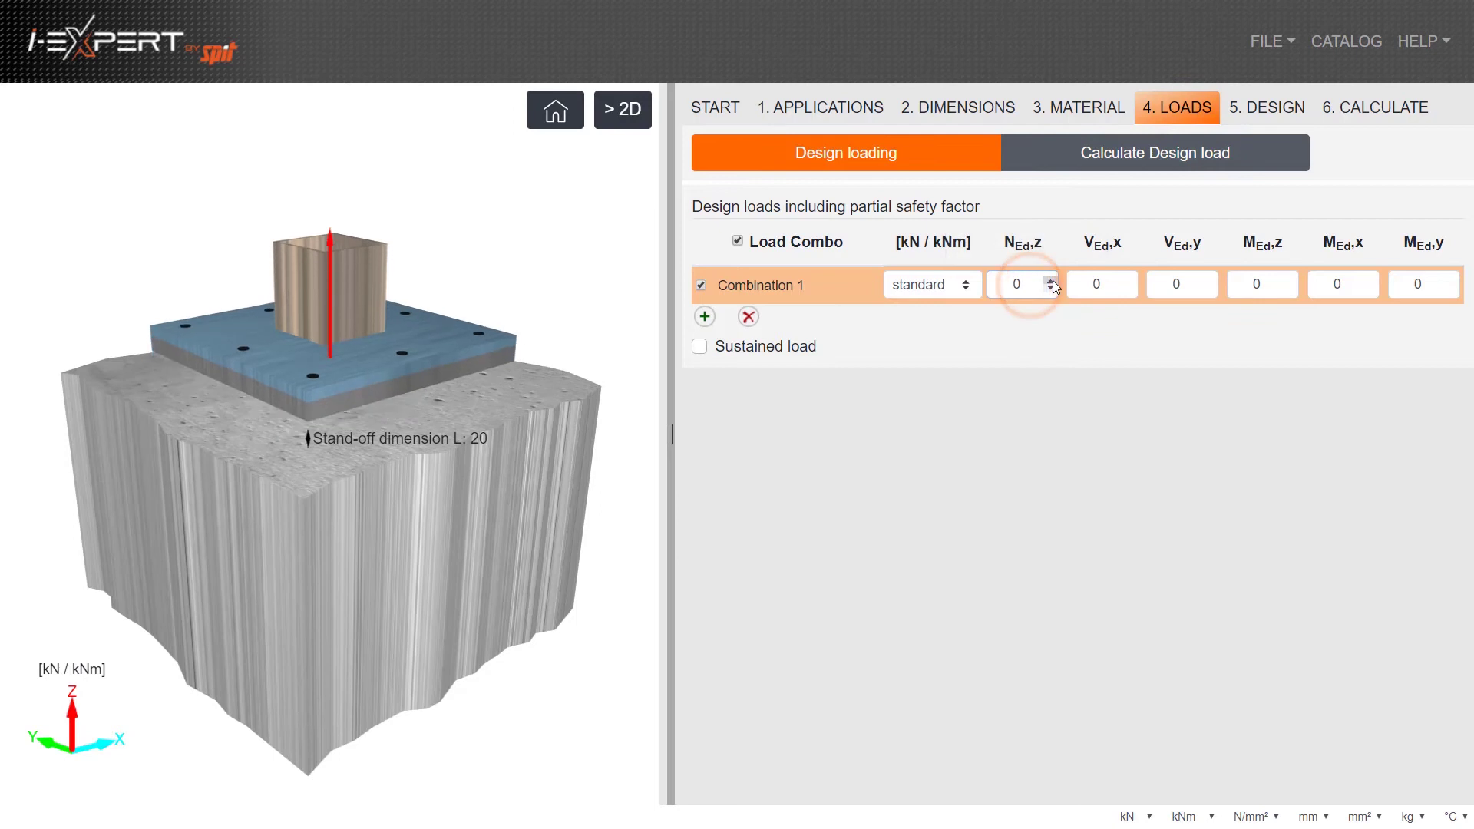
click(1051, 280)
click(1051, 280)
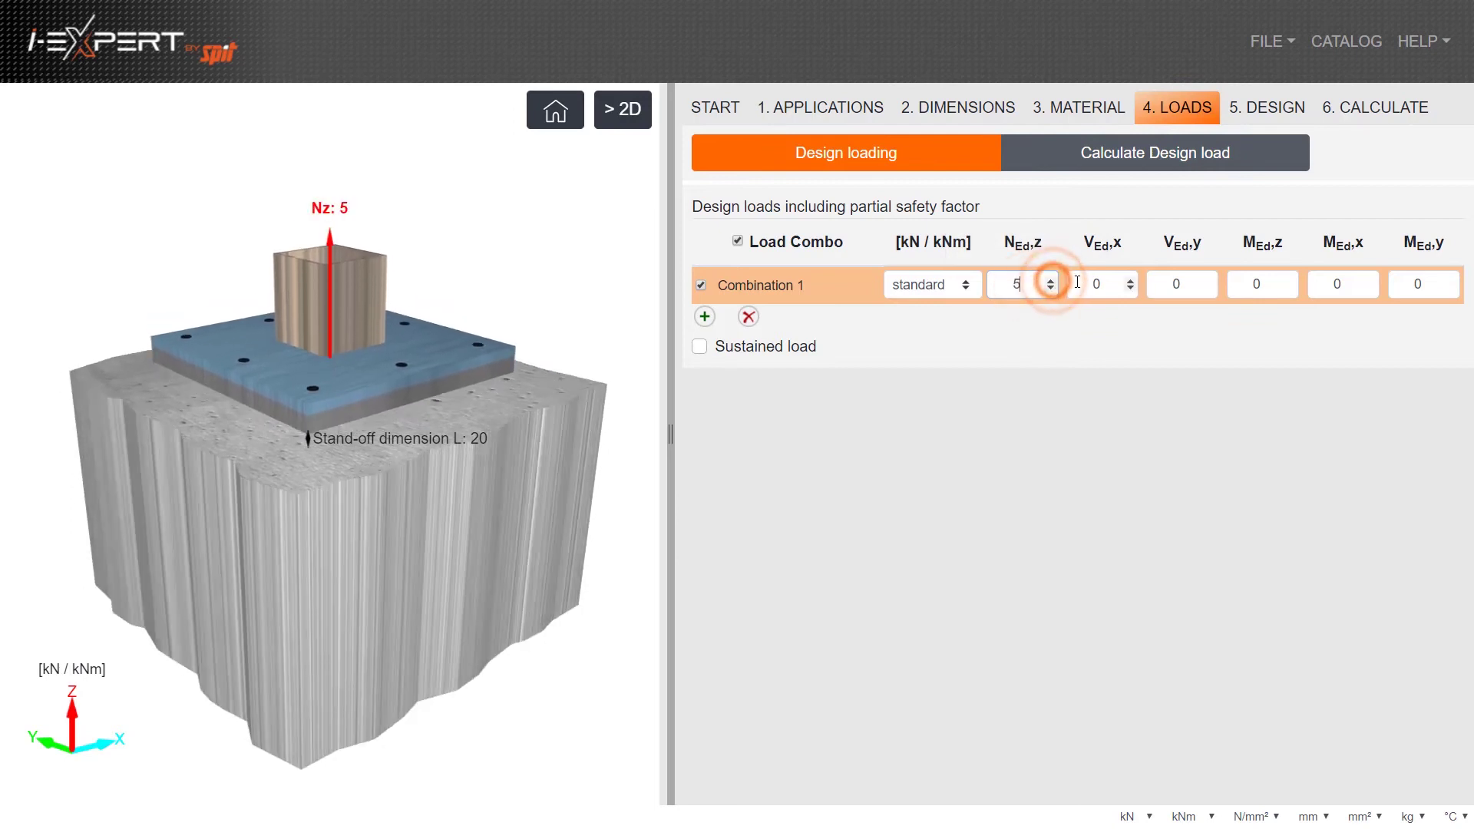
click(1130, 281)
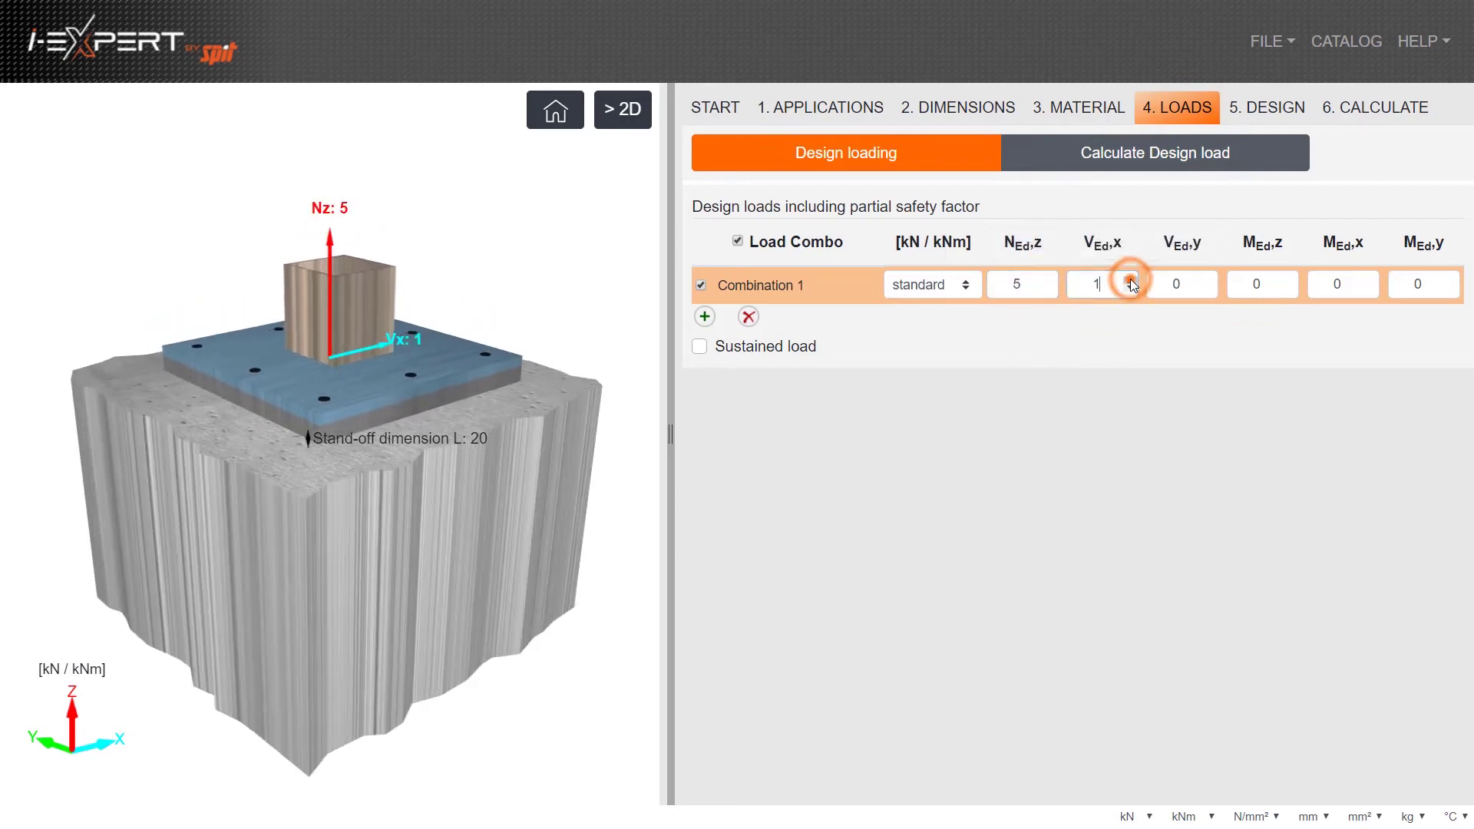
click(1130, 281)
click(1129, 281)
click(1451, 281)
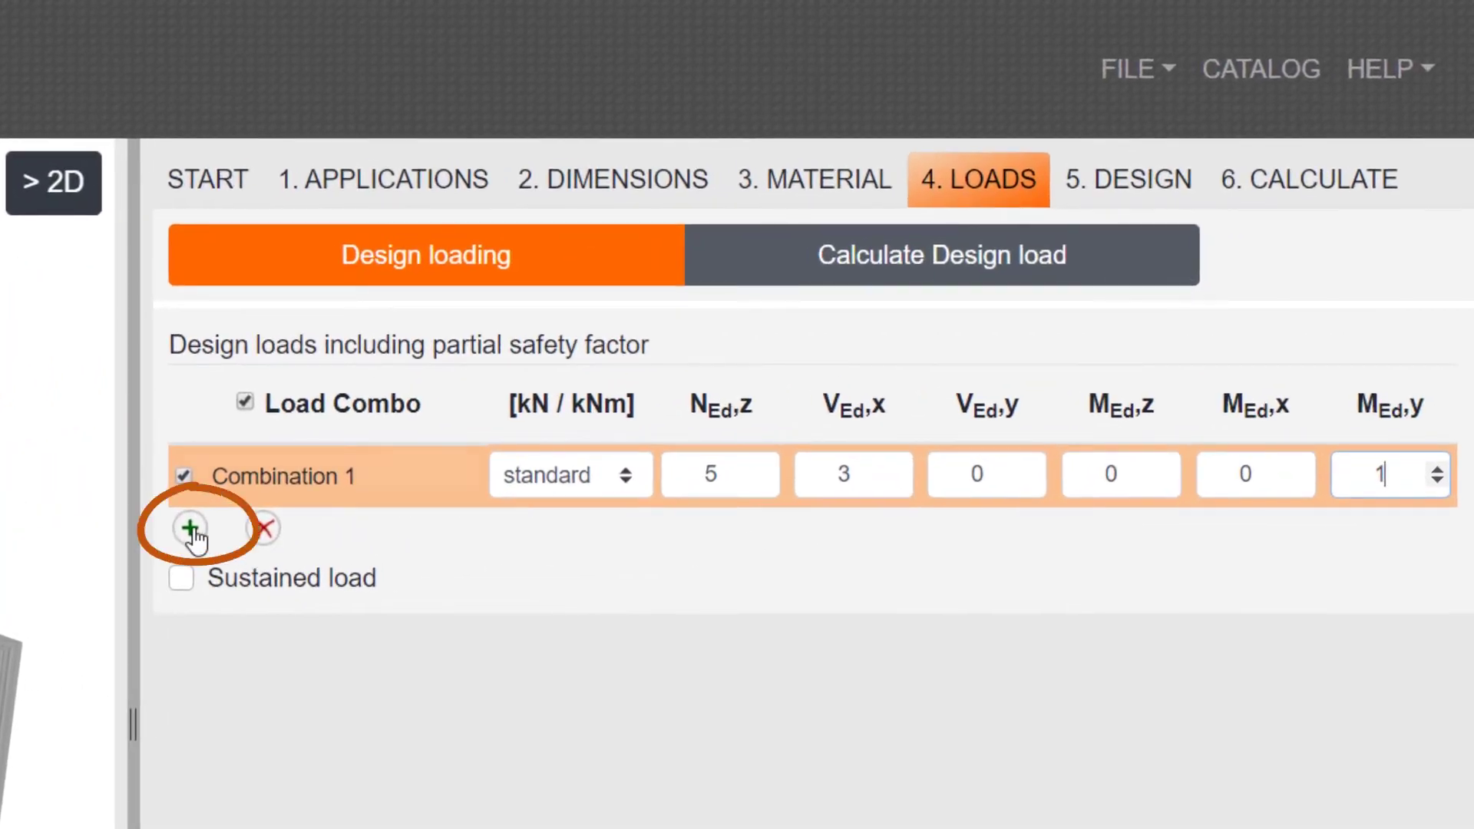
- Add fire load Combination 2 with N_Ed,z 5 and 90-minute fire exposure
click(190, 528)
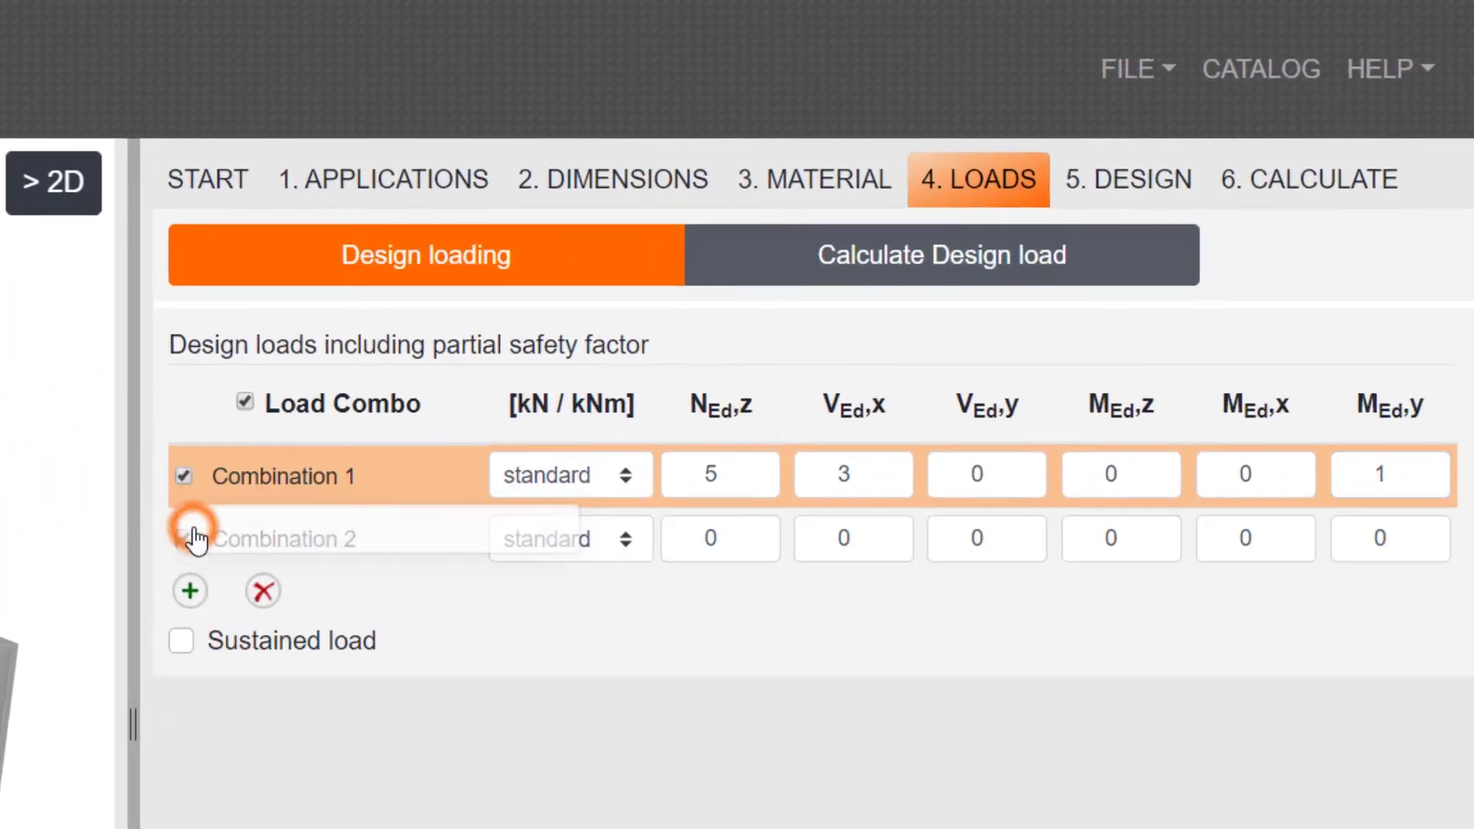
click(629, 539)
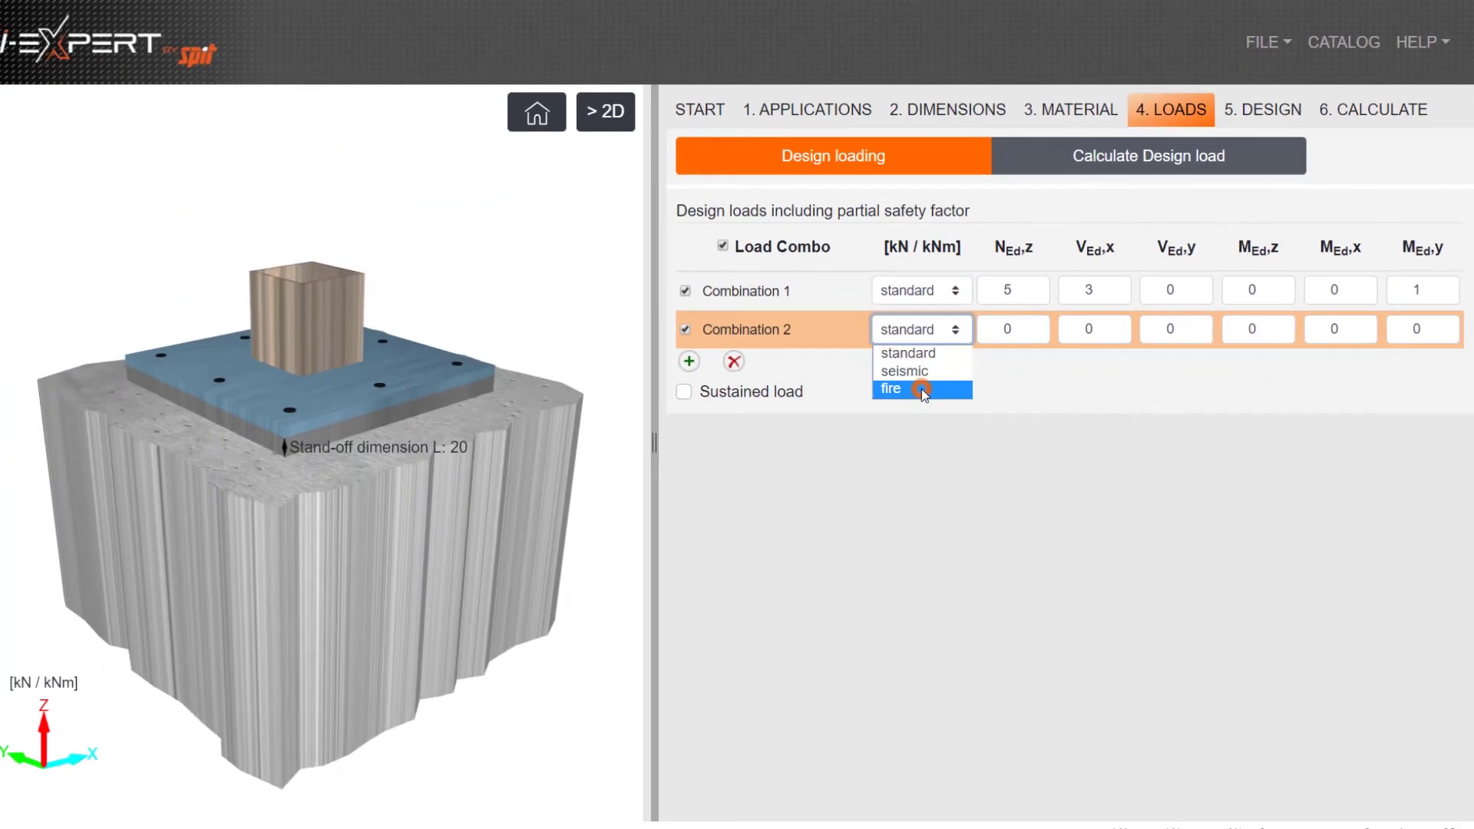
click(921, 390)
click(1042, 325)
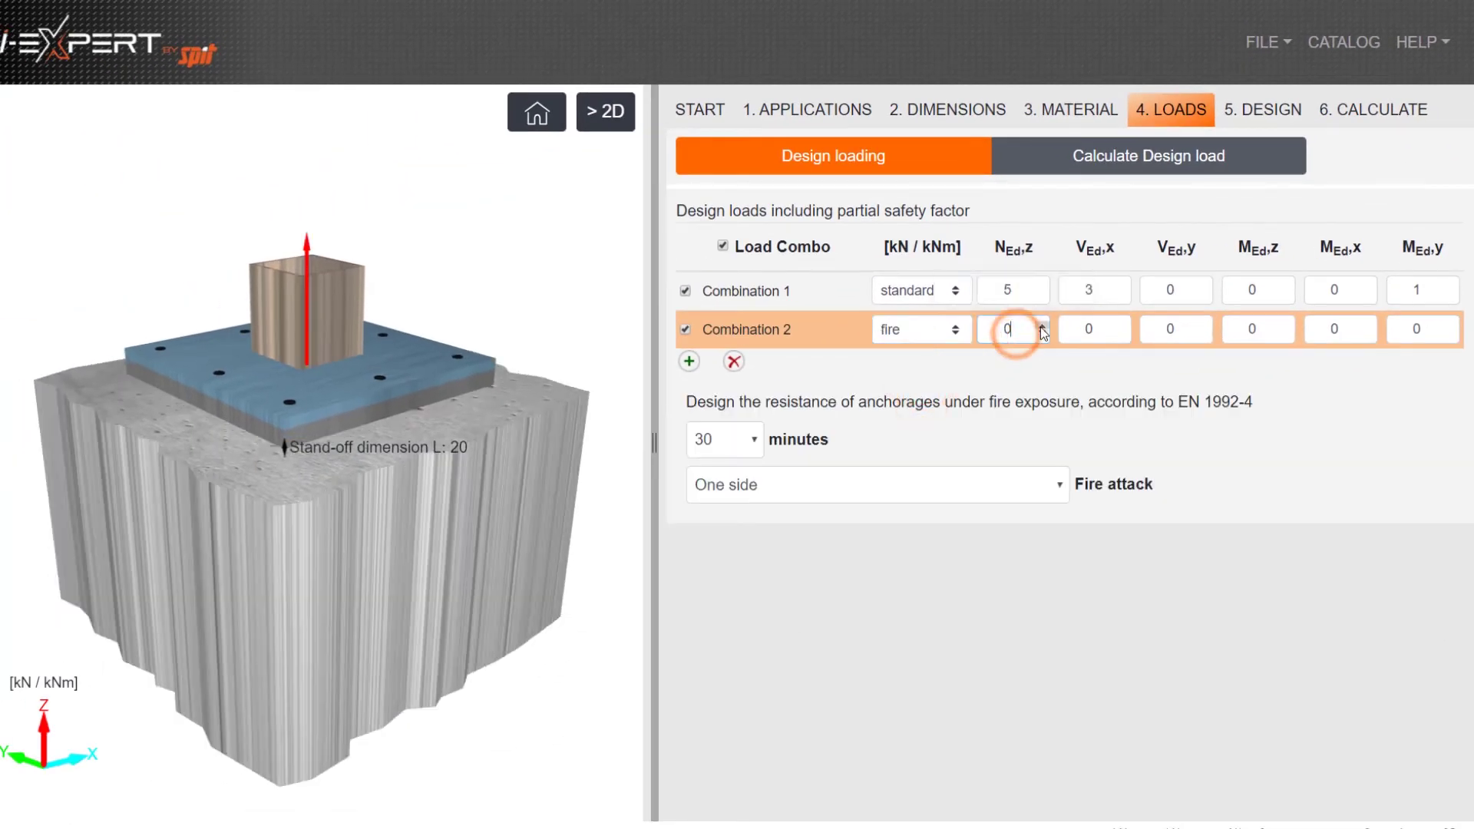
click(1041, 324)
click(1041, 324)
click(1042, 325)
click(1042, 325)
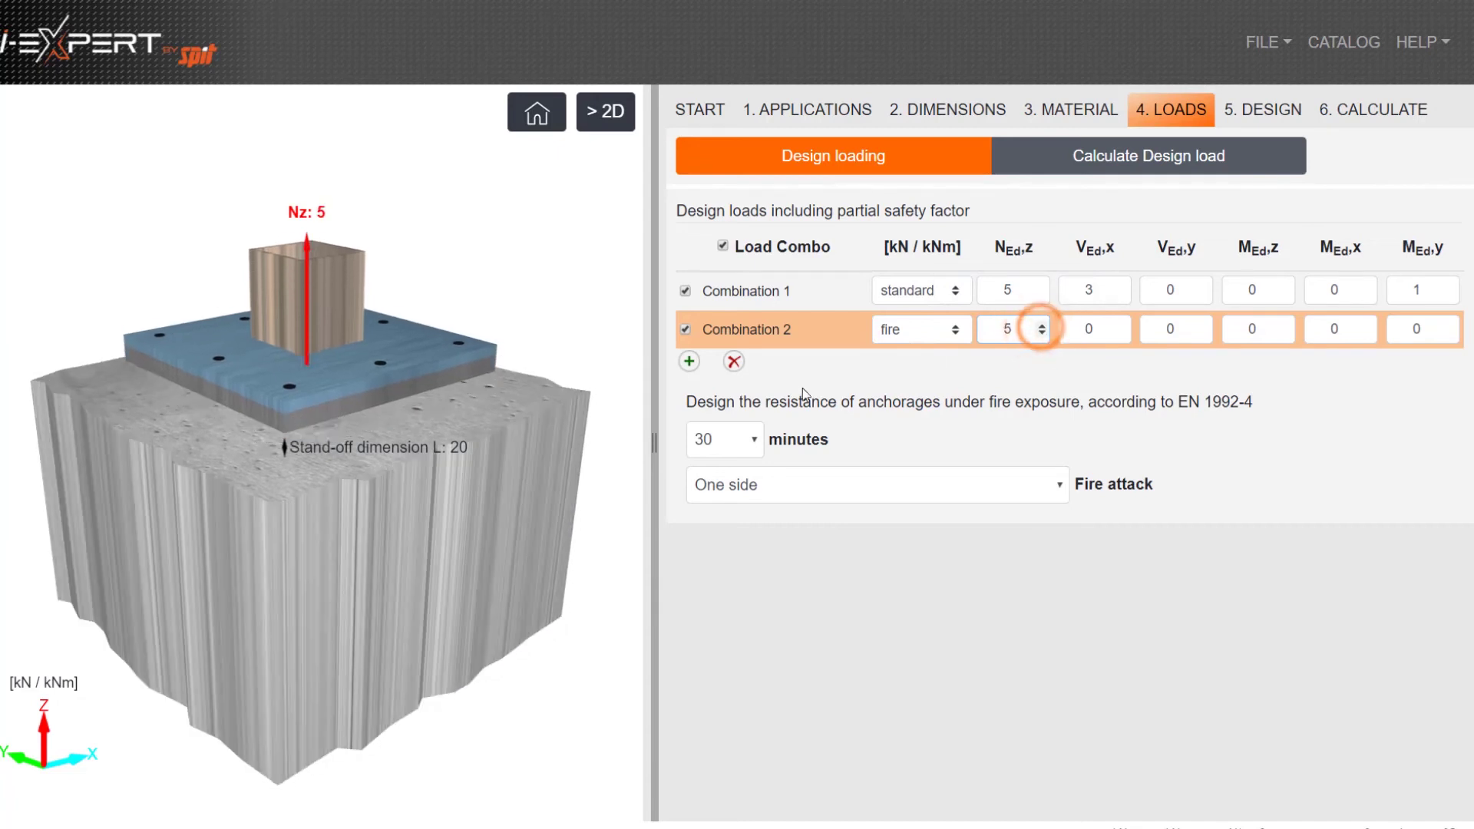
click(739, 441)
click(729, 506)
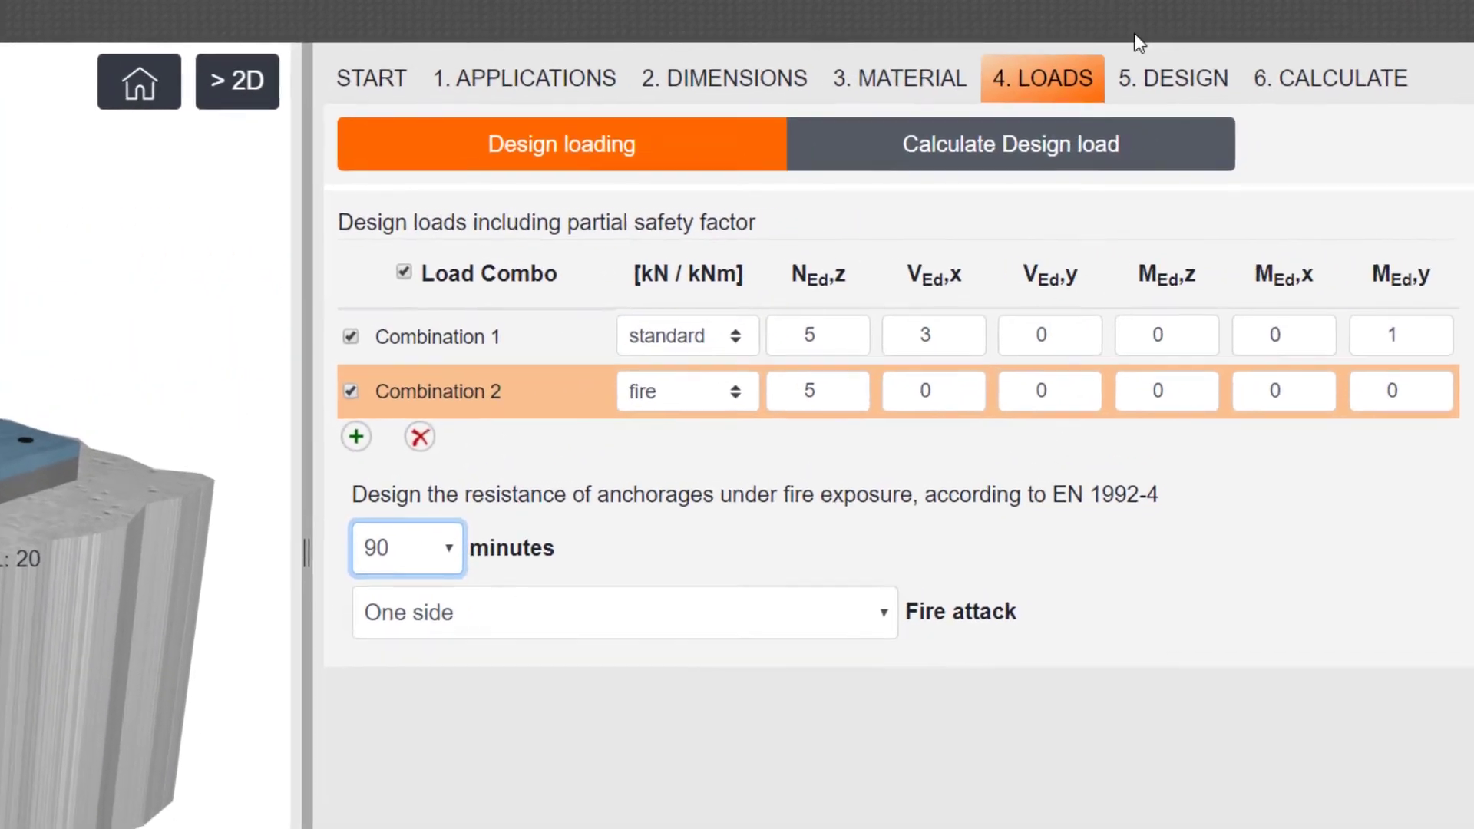
- On the DESIGN step, choose the load combination to design for
click(1202, 76)
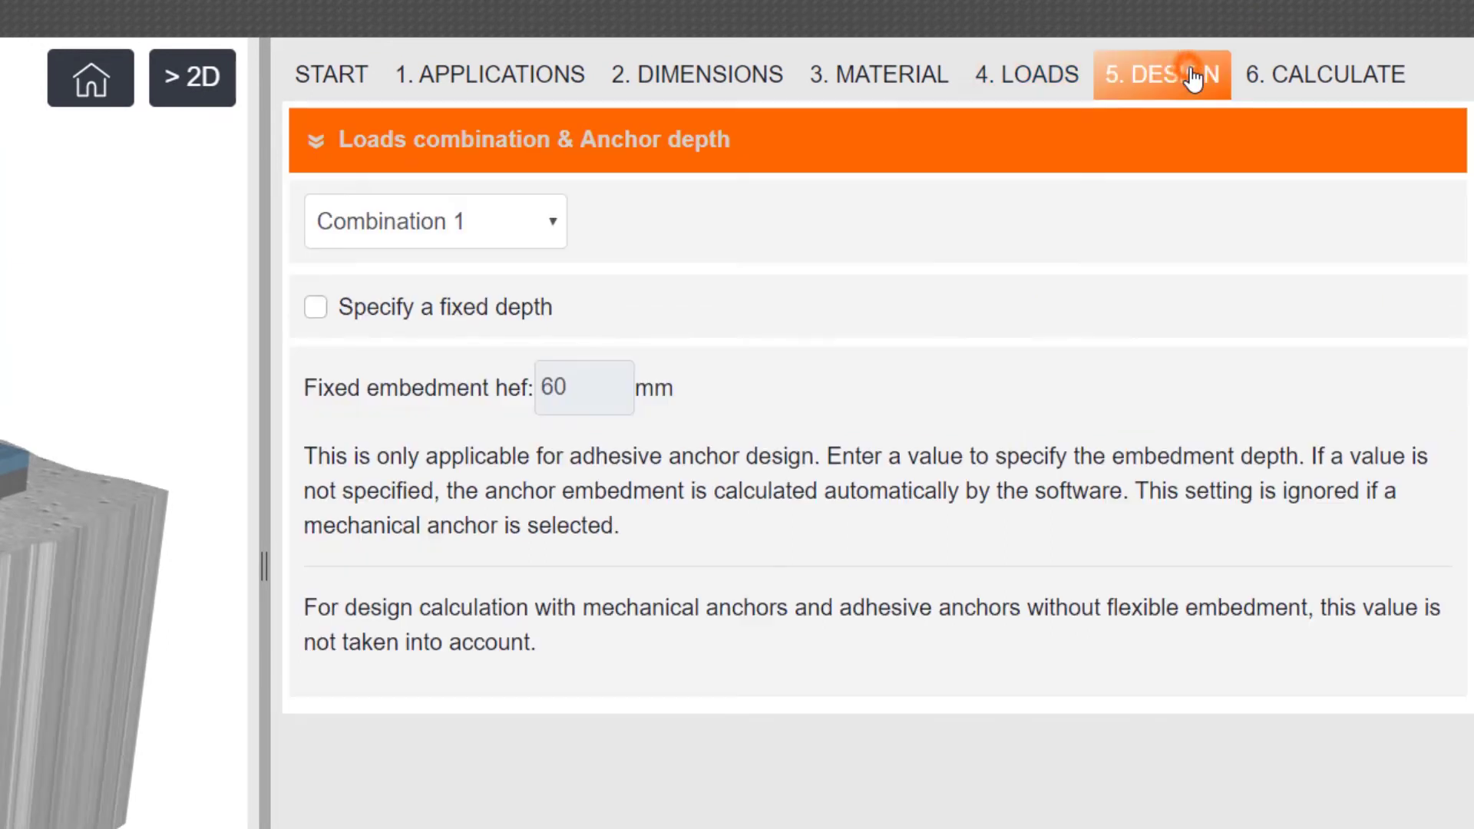
click(551, 222)
click(510, 267)
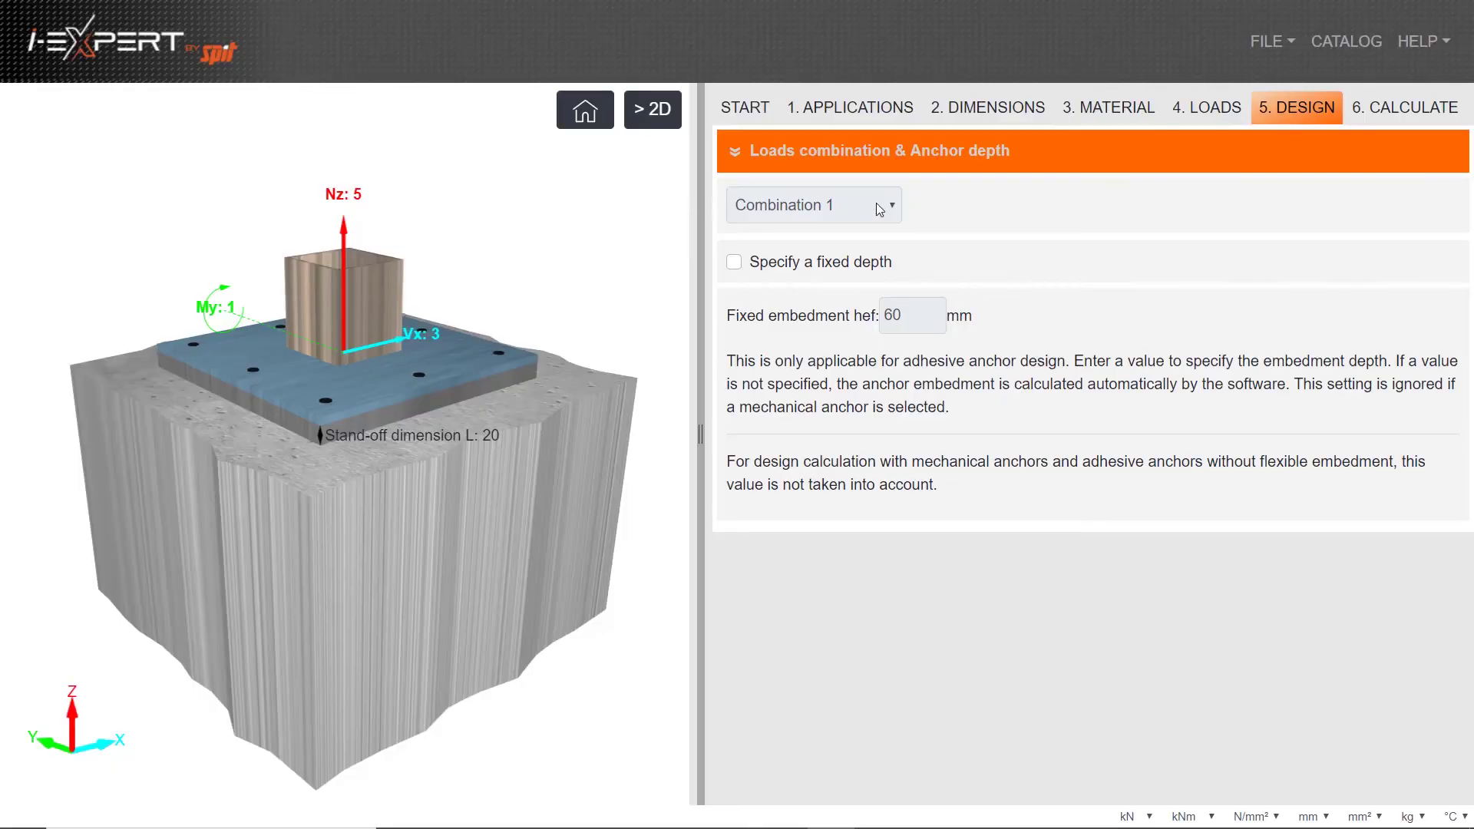
- Calculate suitable anchors and filter the results to FIX Z XTREM in M10
click(1409, 112)
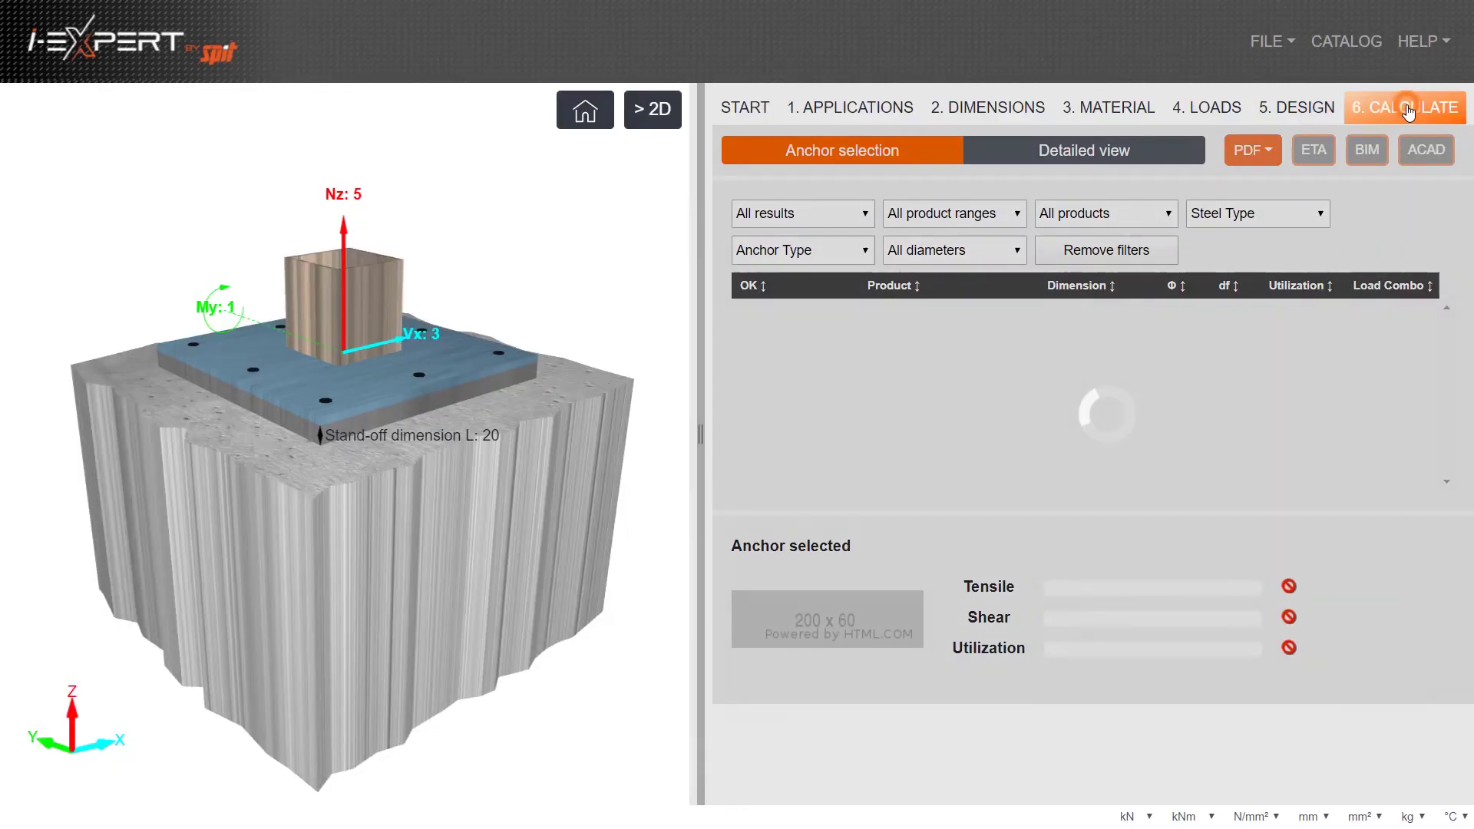
click(990, 222)
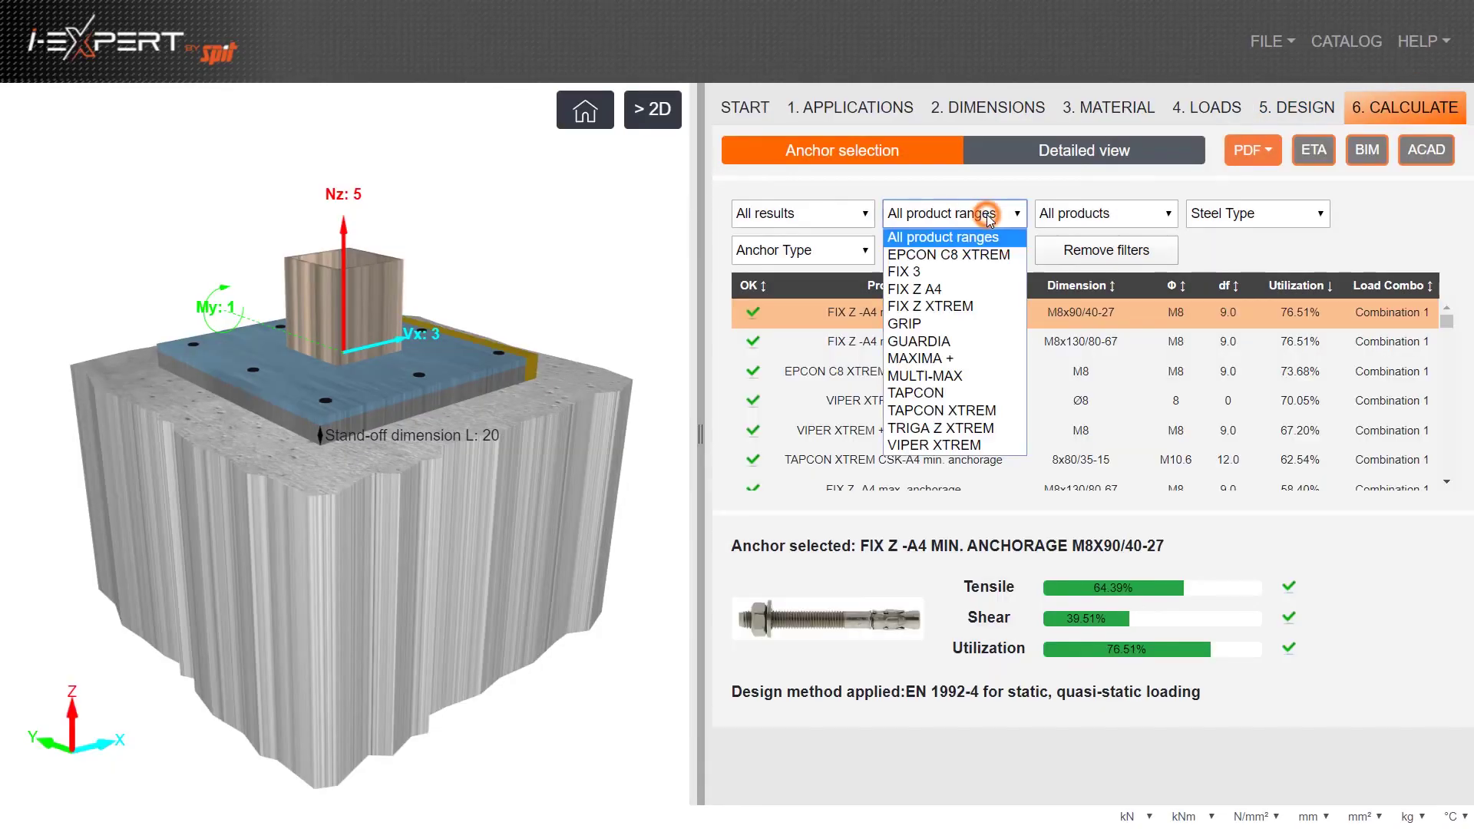
click(947, 312)
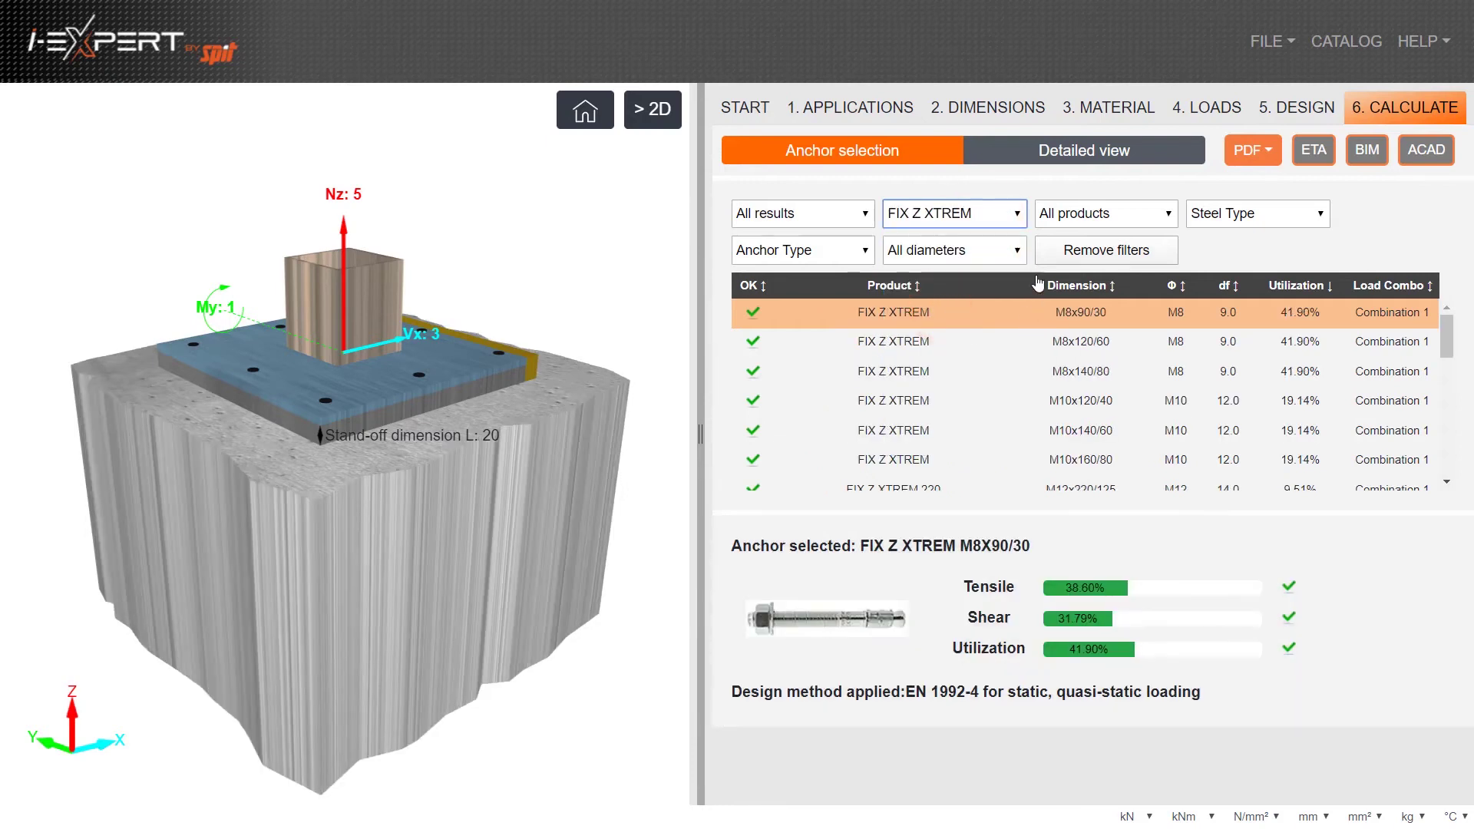
click(1010, 250)
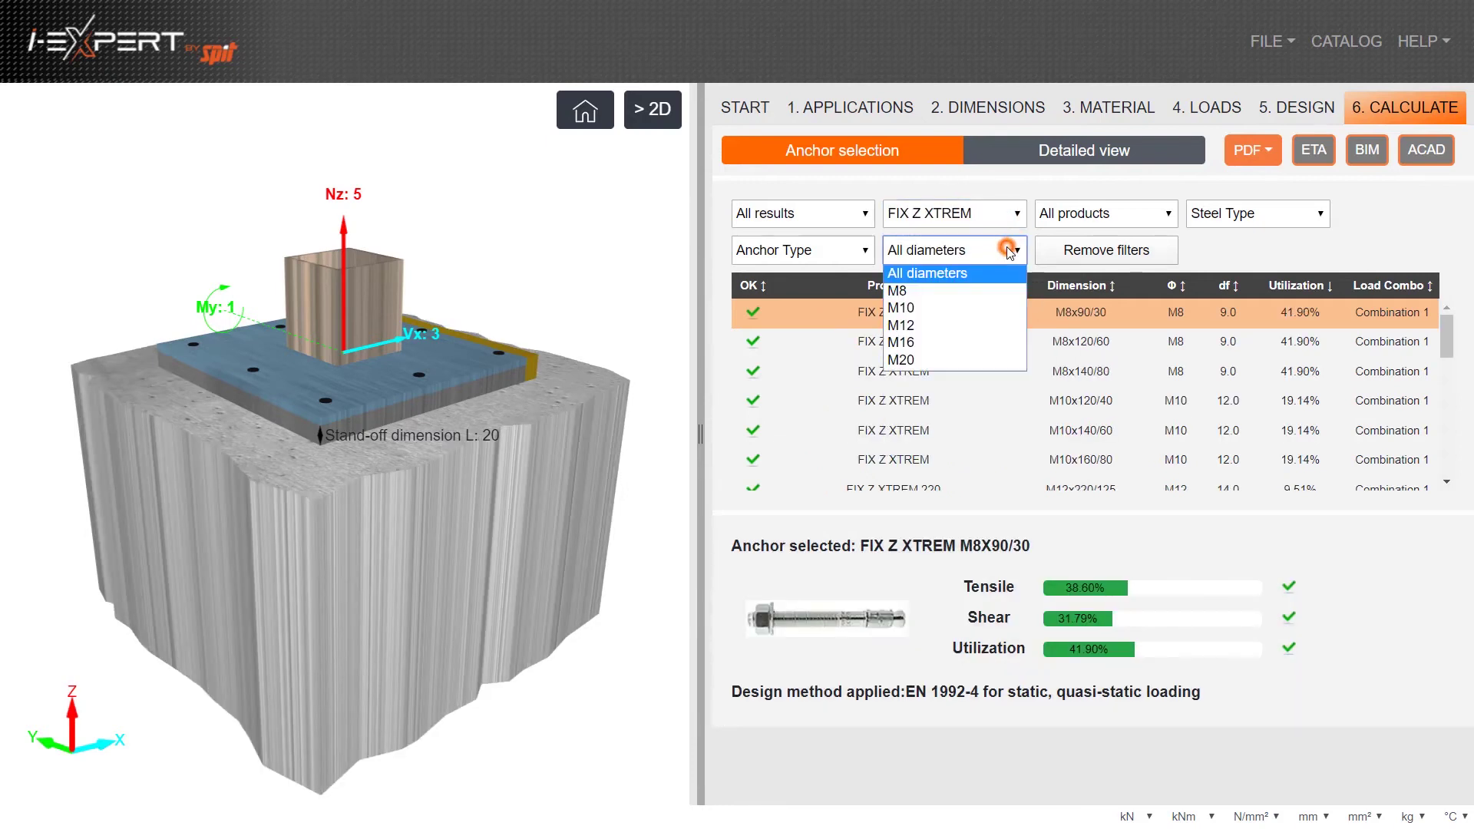
click(936, 307)
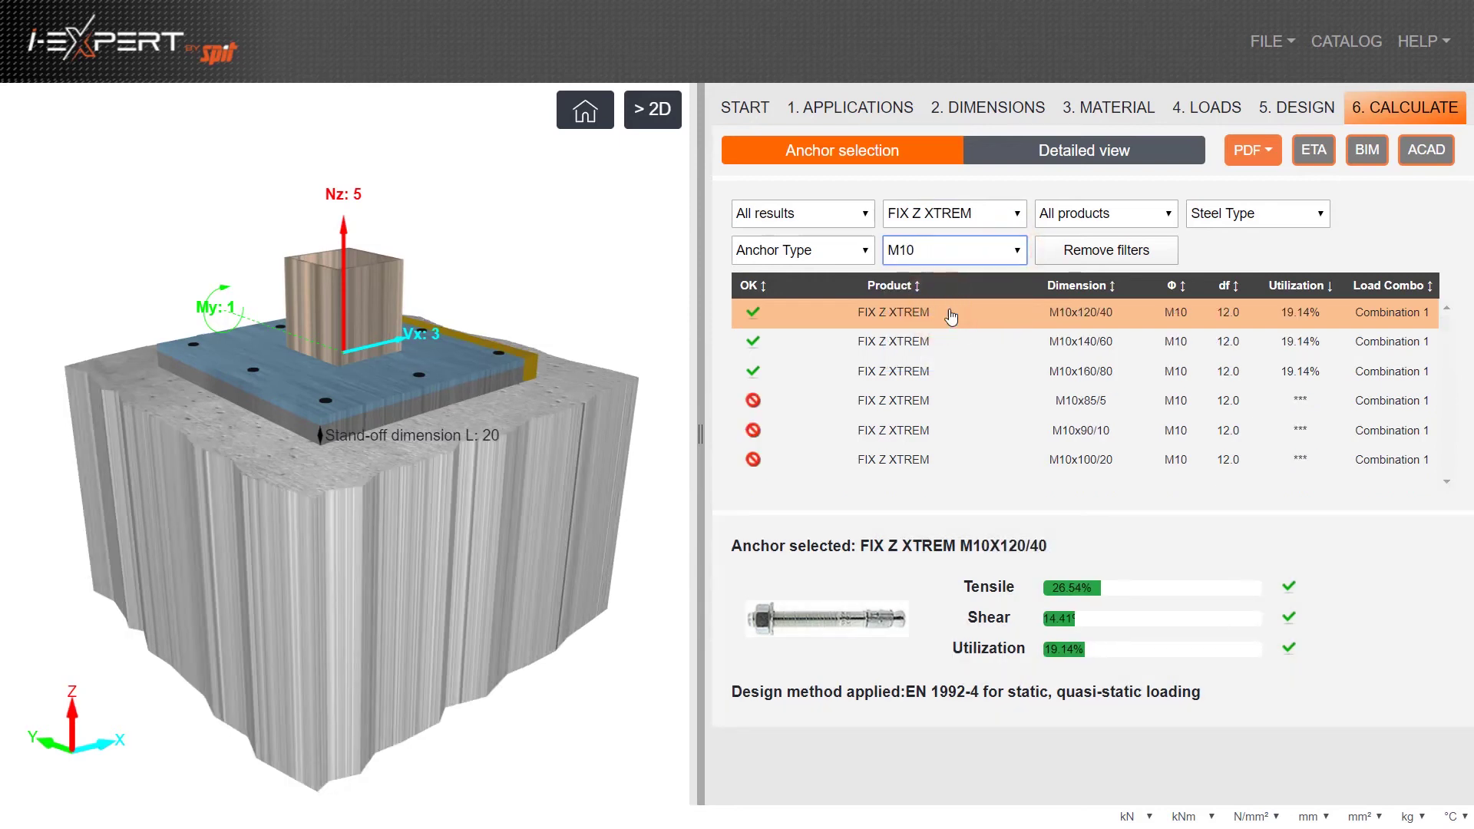
- Select the M10x120/40 anchor and show its detailed results
drag(479, 343, 314, 373)
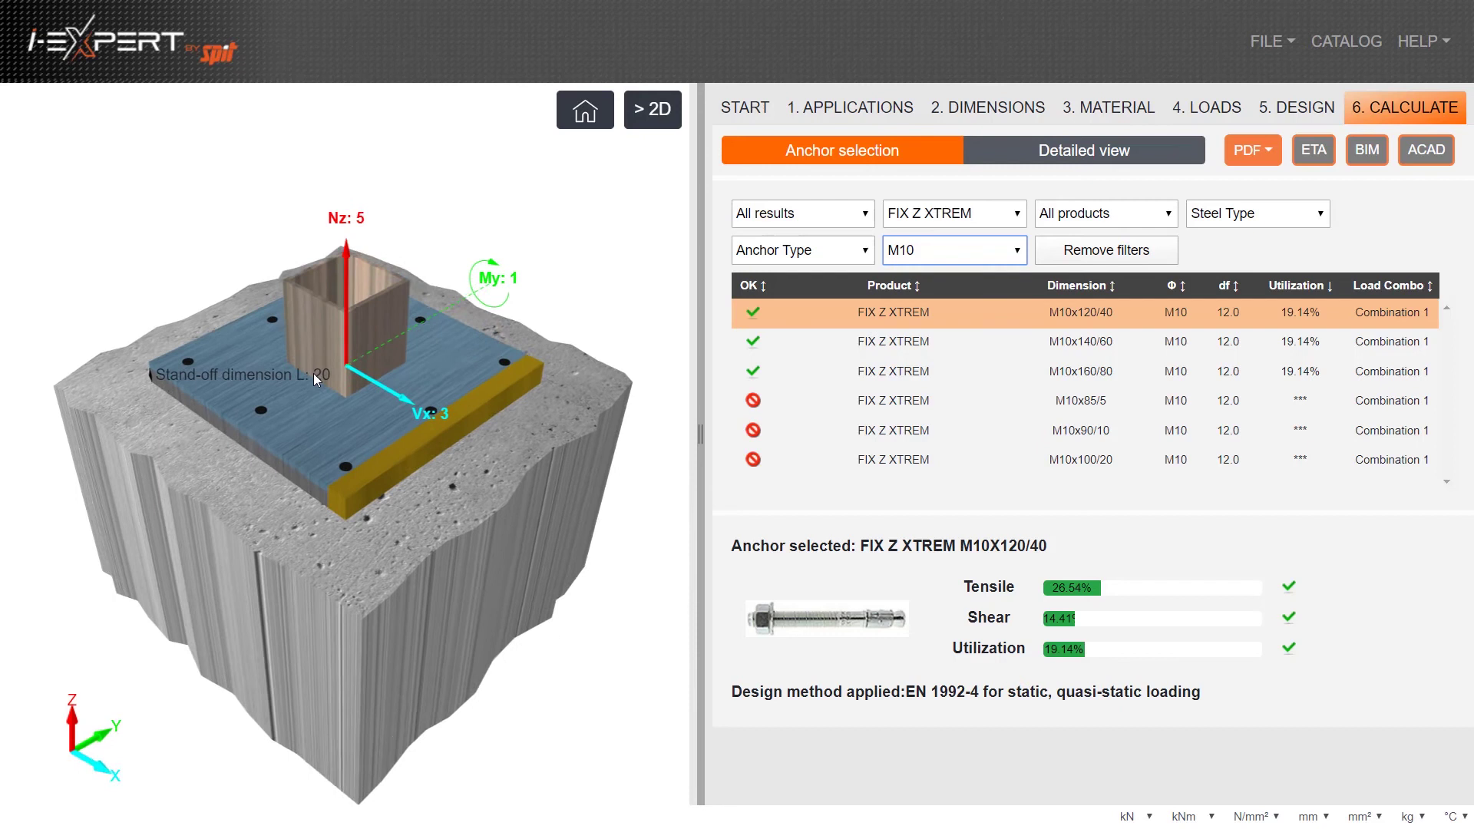
click(1078, 315)
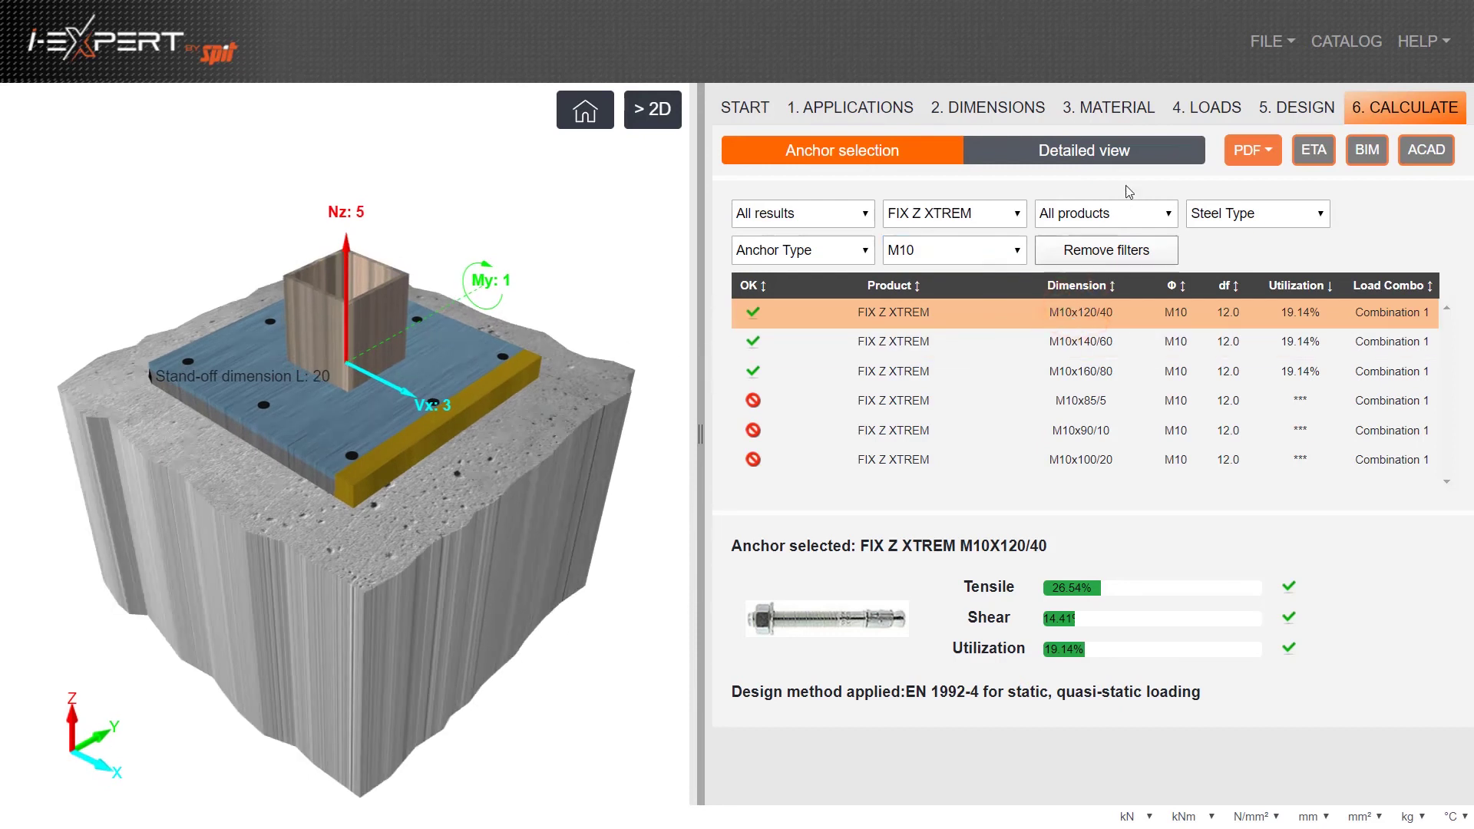
click(1115, 151)
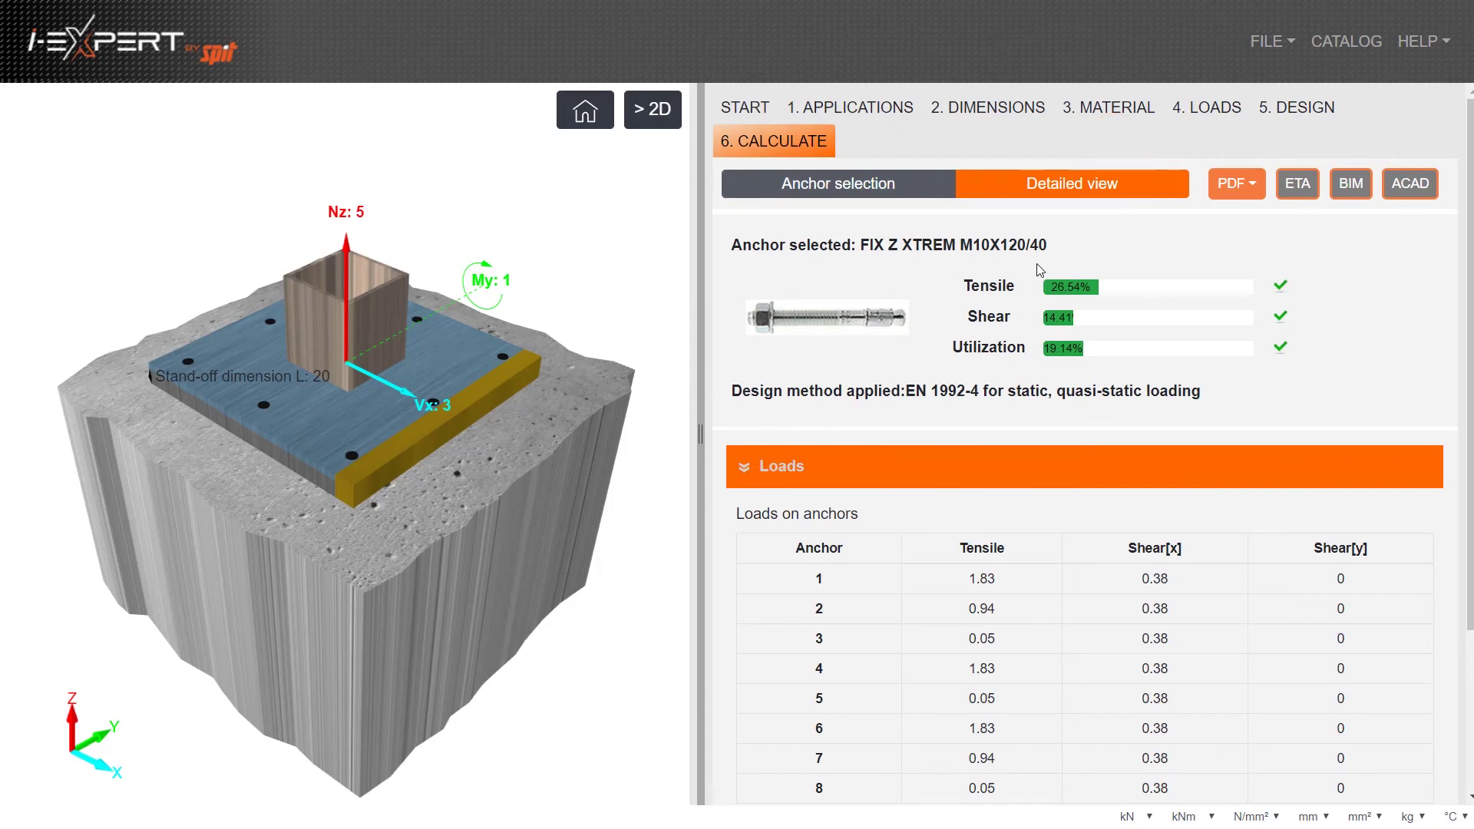
- Expand the Results and Installation data sections of the detailed view
scroll(1039, 269, down, 3)
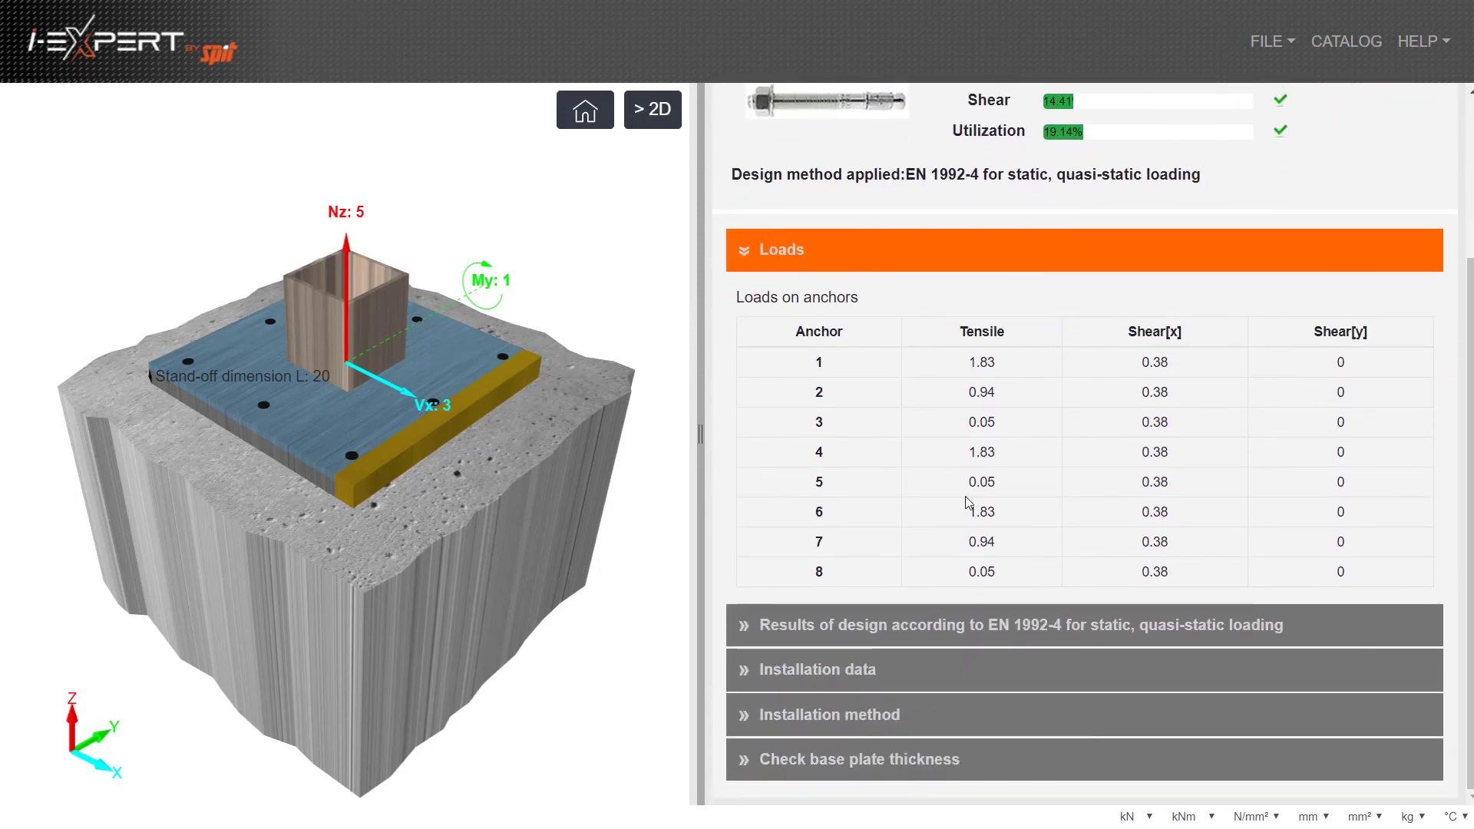
click(950, 628)
click(849, 691)
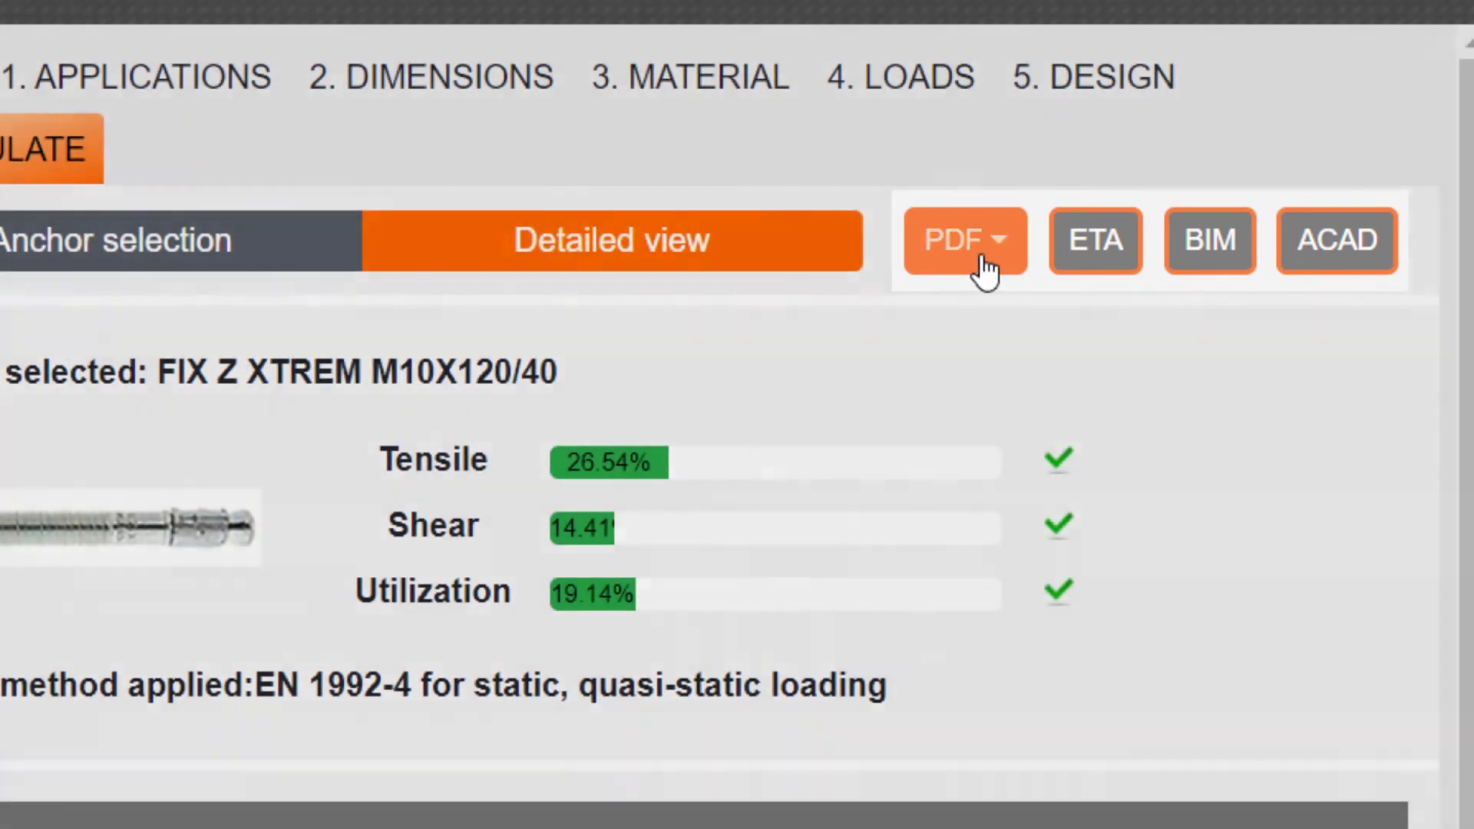
- Generate and open the PDF calculation sheet for the M10x120/40 anchor
click(980, 265)
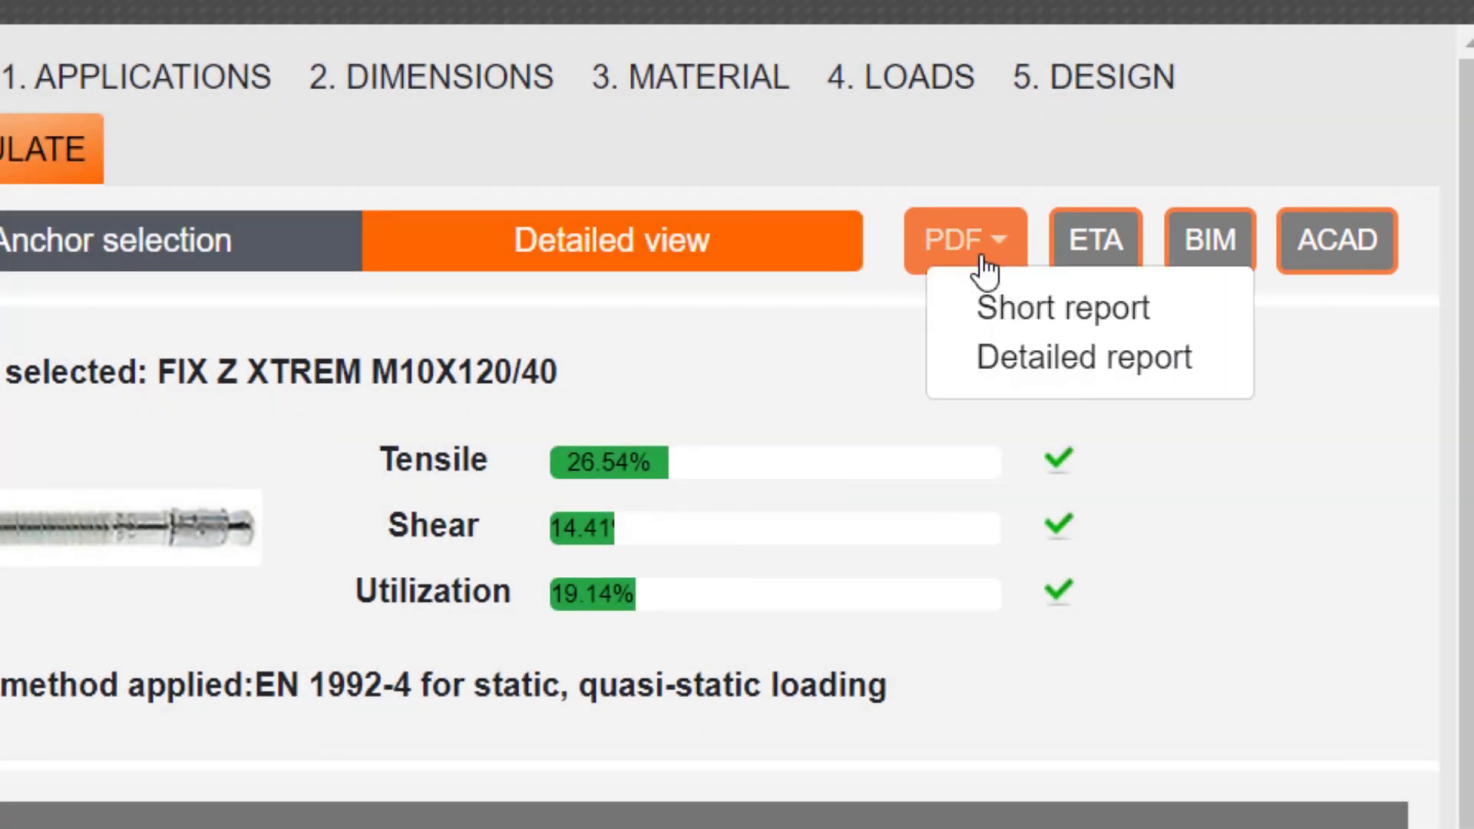
click(1002, 306)
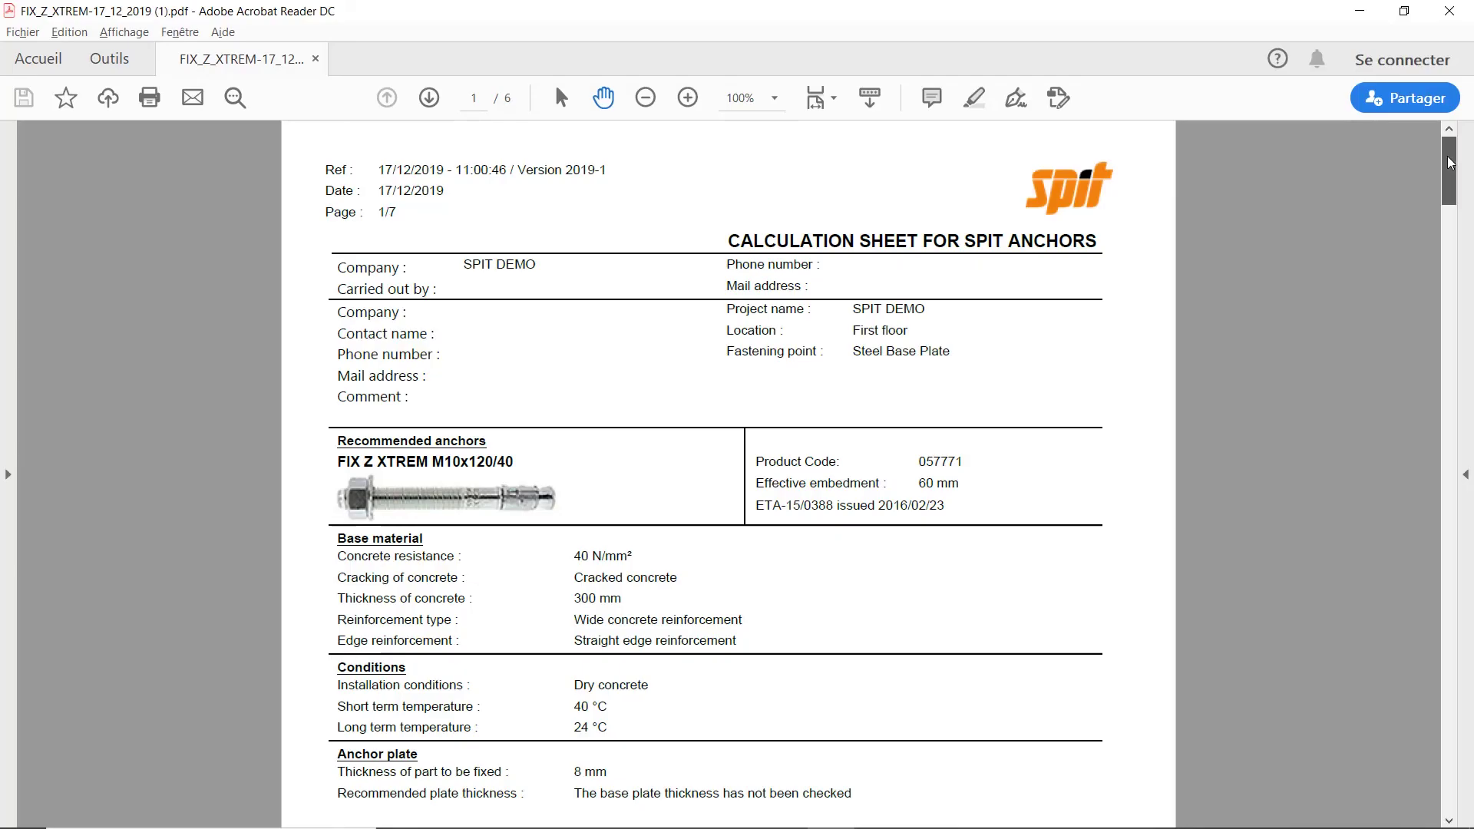
drag(1448, 153, 1448, 760)
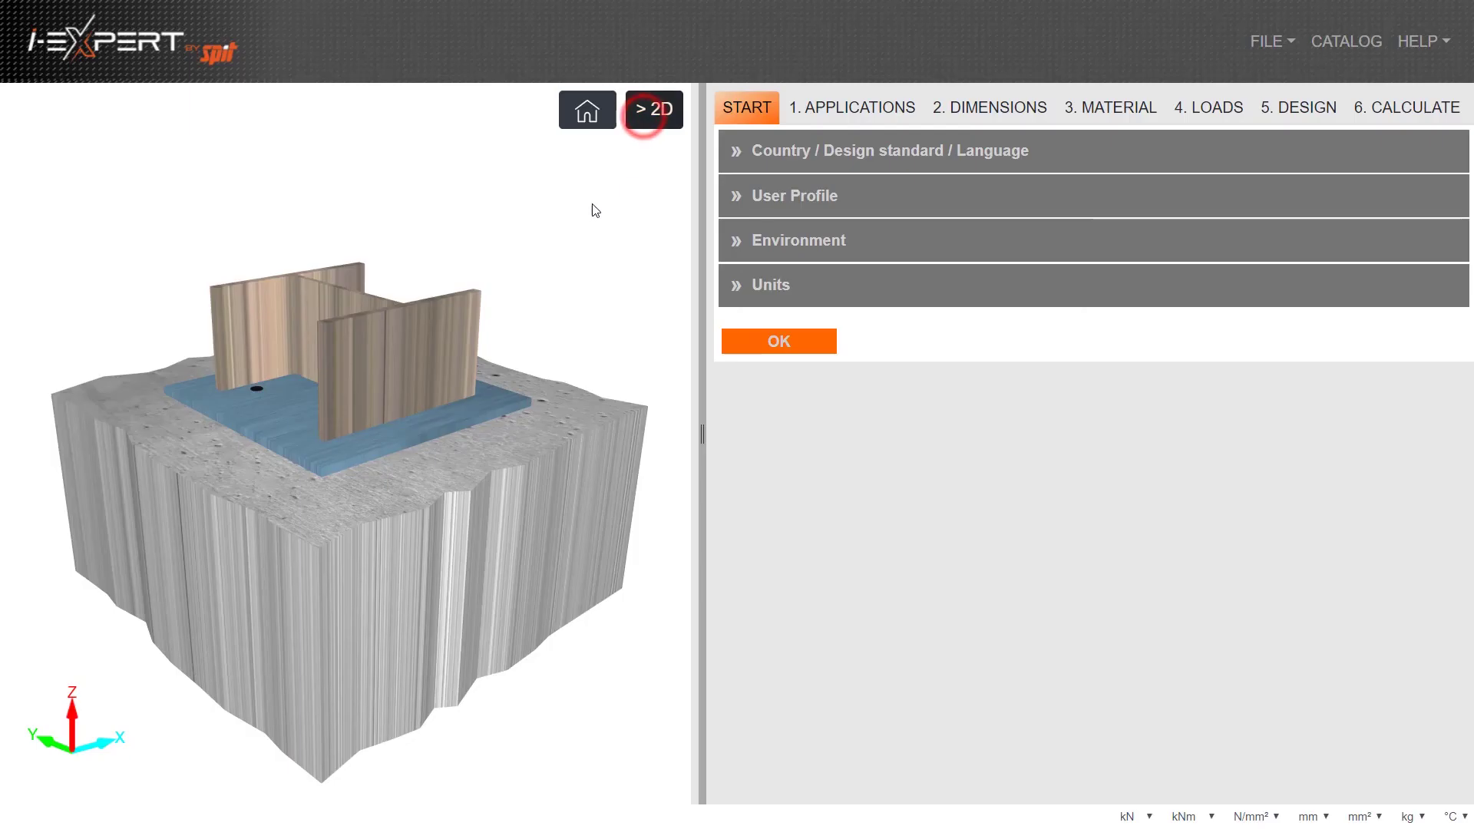